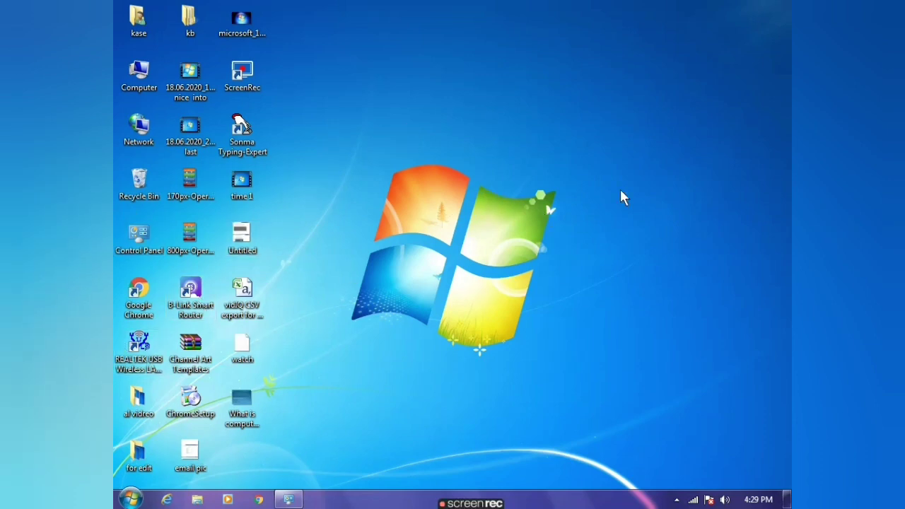
# Step: Display the desktop icons as large icons
pyautogui.rightClick(469, 94)
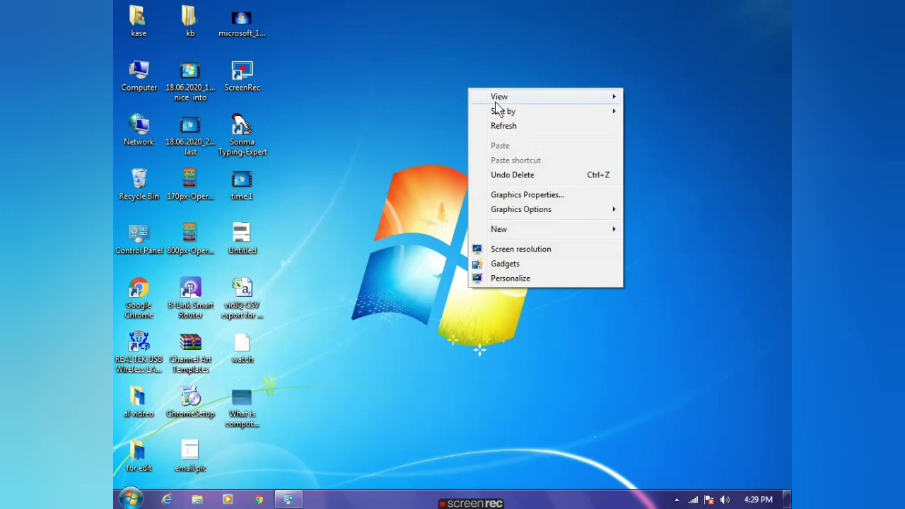
pyautogui.moveTo(498, 101)
pyautogui.moveTo(562, 99)
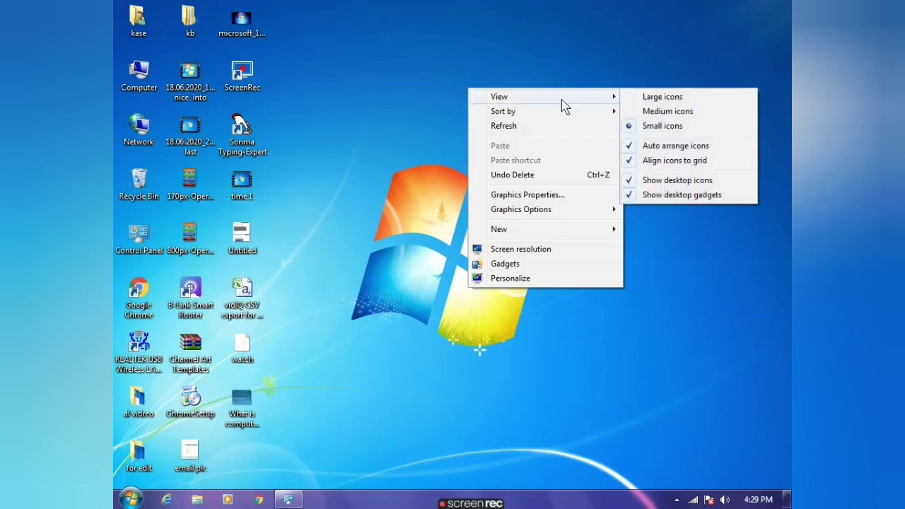
pyautogui.click(644, 99)
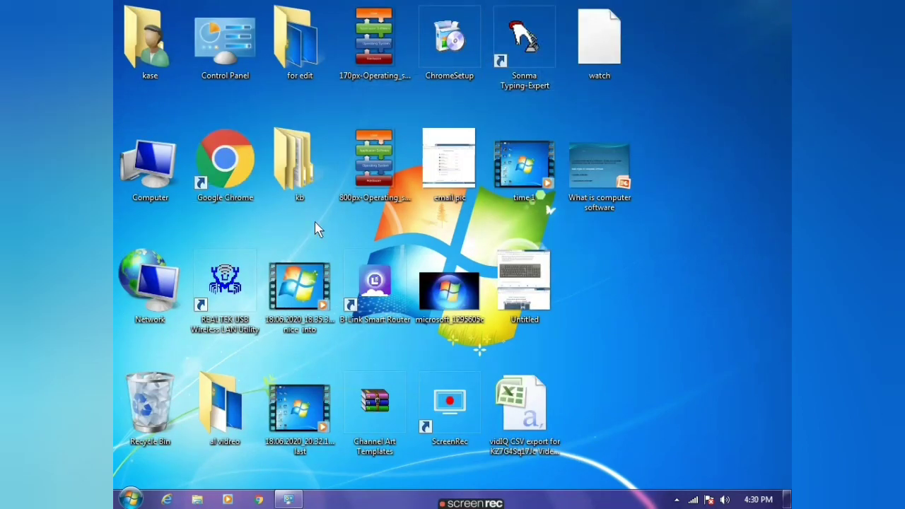
# Step: Switch the desktop icons to medium size
pyautogui.rightClick(665, 106)
pyautogui.moveTo(667, 113)
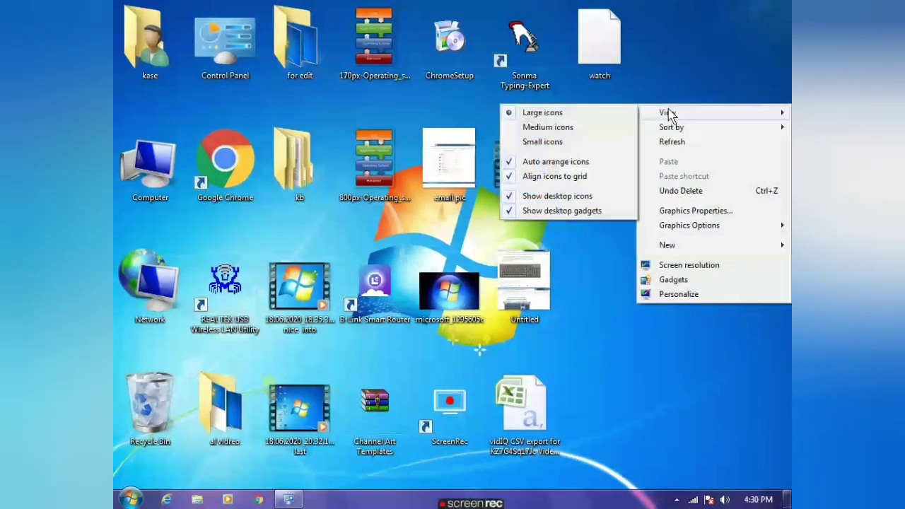
pyautogui.click(595, 129)
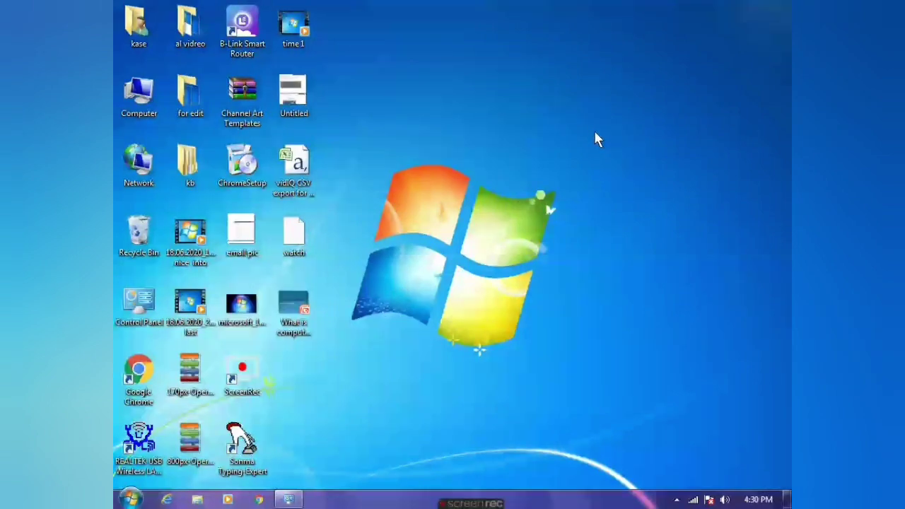
# Step: Set the desktop icons to small size
pyautogui.rightClick(414, 64)
pyautogui.moveTo(439, 73)
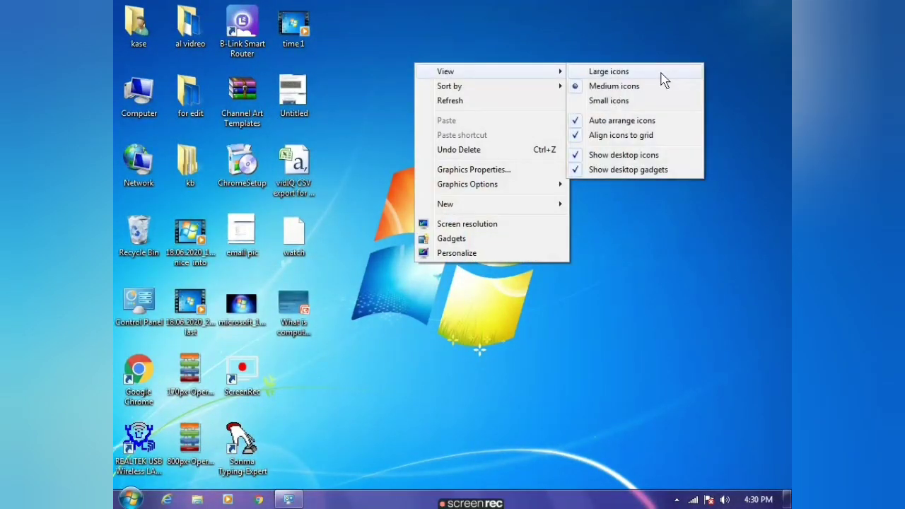
pyautogui.click(627, 102)
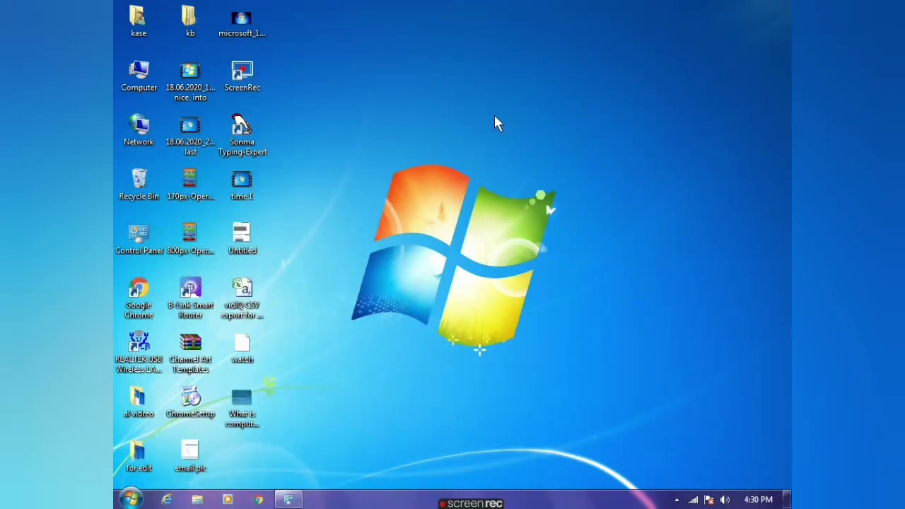
# Step: Disable automatic icon arrangement and move time 1, Untitled, the vidIQ CSV export and the 800px-Operating image to free desktop spots
pyautogui.rightClick(404, 63)
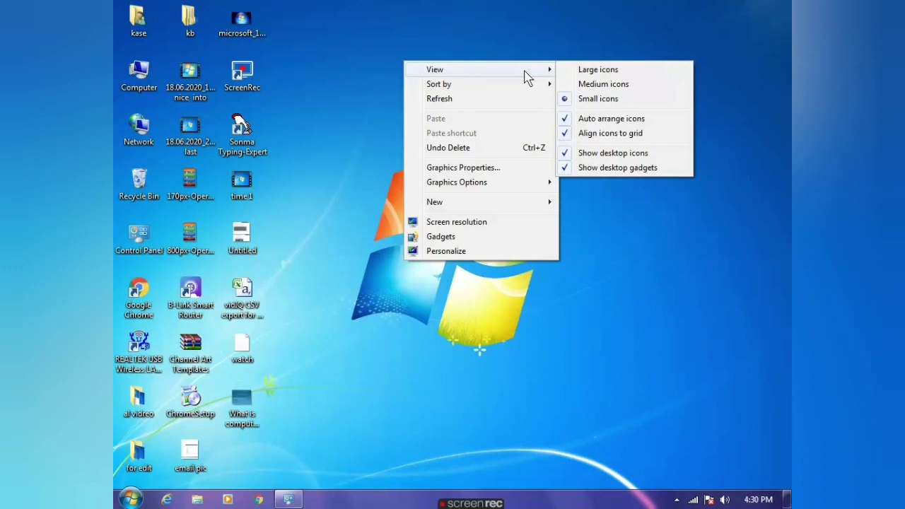
pyautogui.click(562, 120)
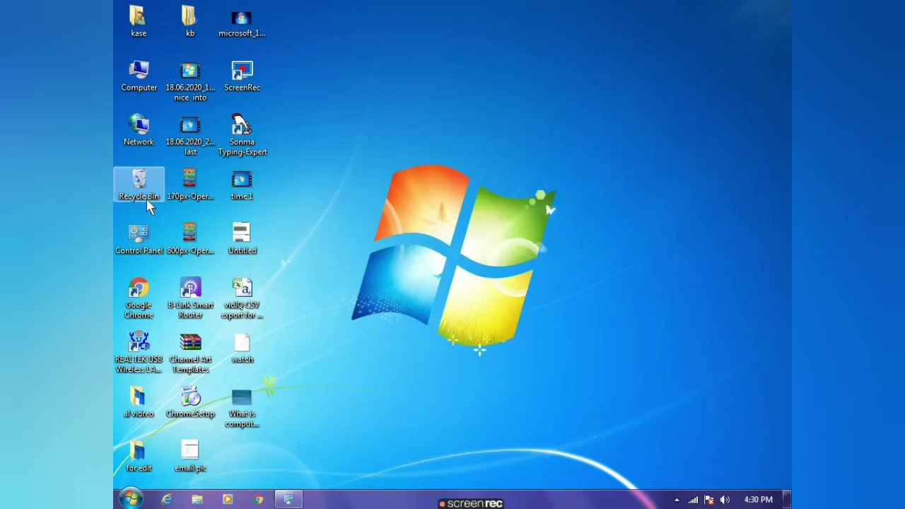
pyautogui.moveTo(558, 104); pyautogui.dragTo(526, 60)
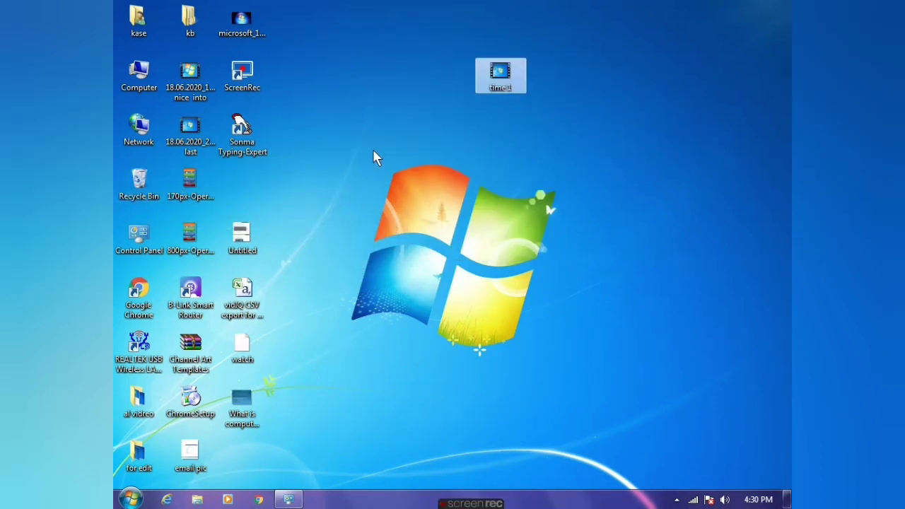
pyautogui.moveTo(242, 234); pyautogui.dragTo(452, 23)
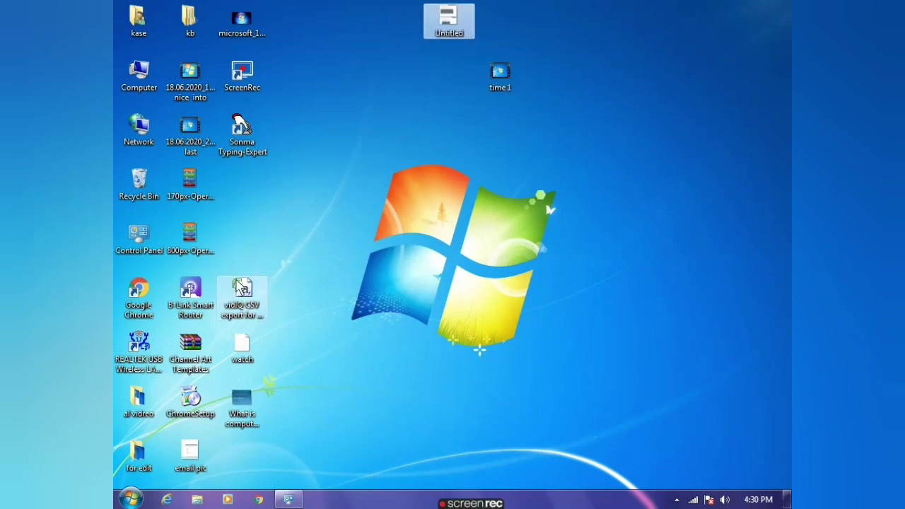
pyautogui.moveTo(241, 292); pyautogui.dragTo(442, 185)
pyautogui.moveTo(474, 6); pyautogui.dragTo(242, 235)
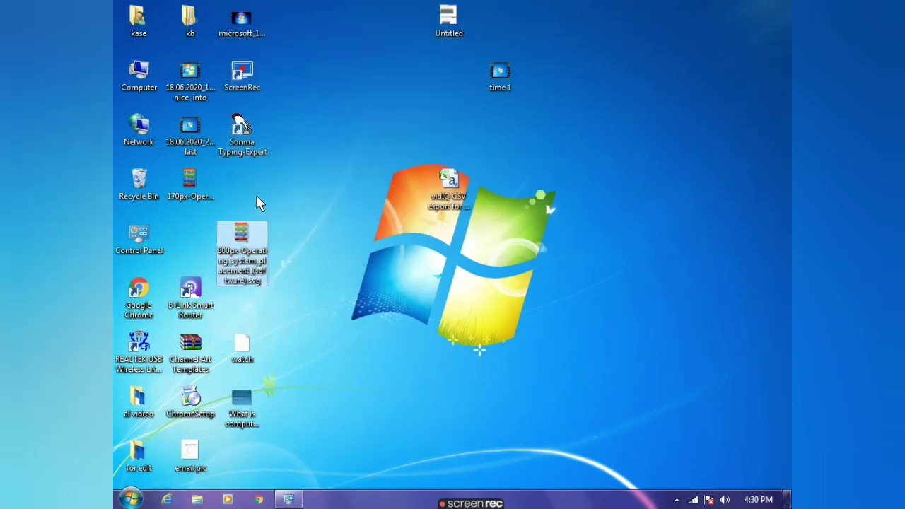
# Step: Enable Auto arrange icons for the desktop so the scattered icons line up in columns
pyautogui.rightClick(581, 69)
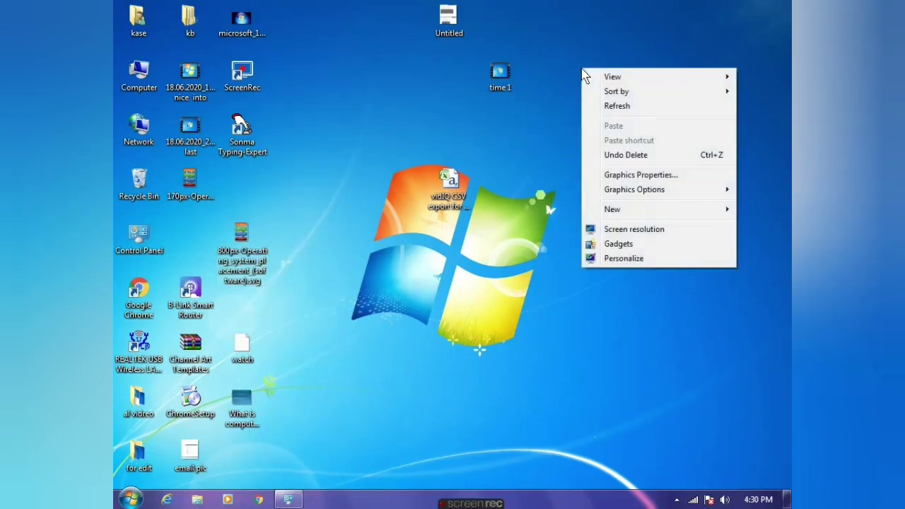
pyautogui.moveTo(612, 79)
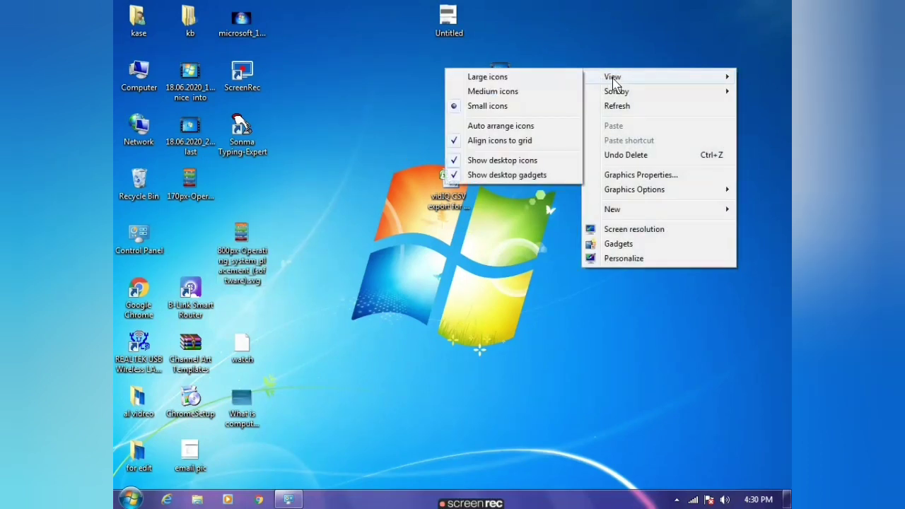
pyautogui.click(514, 127)
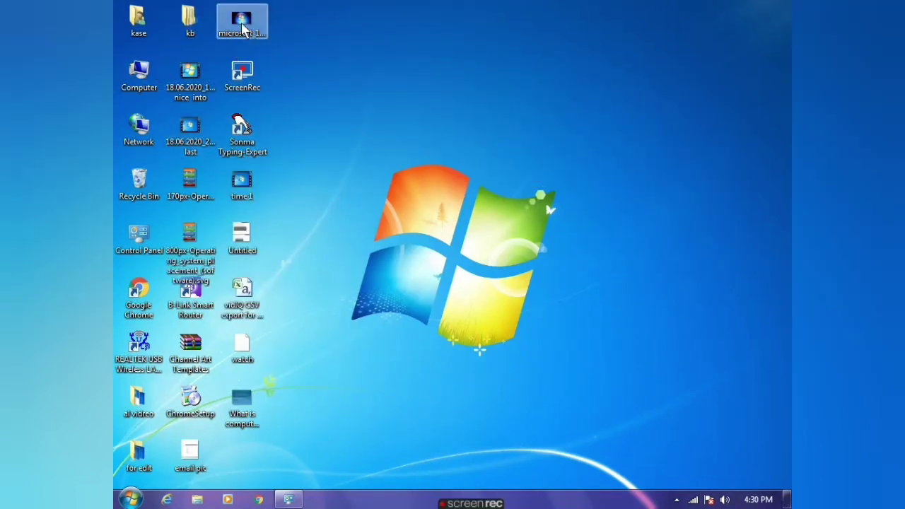
# Step: Reorder the auto-arranged icons, placing the microsoft image below ScreenRec, the vidIQ CSV export above time 1, and watch above Untitled
pyautogui.moveTo(244, 24); pyautogui.dragTo(534, 123)
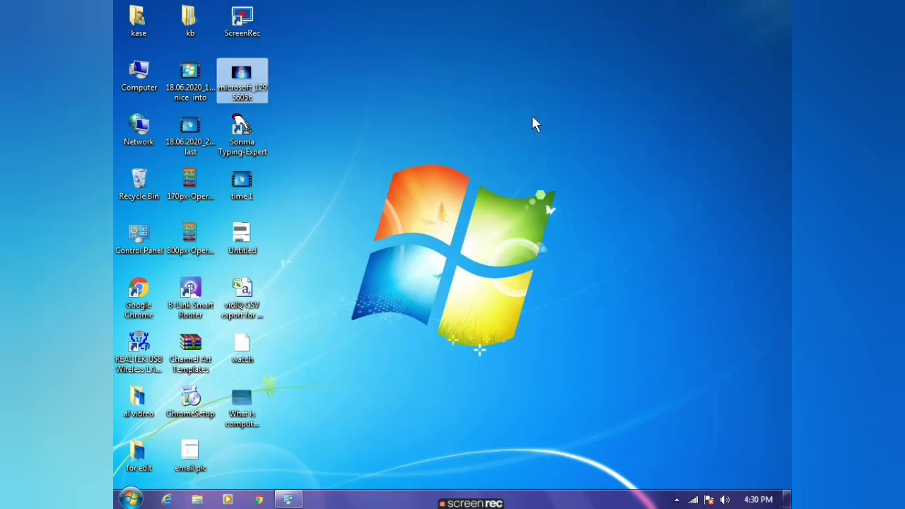
pyautogui.click(241, 183)
pyautogui.click(241, 237)
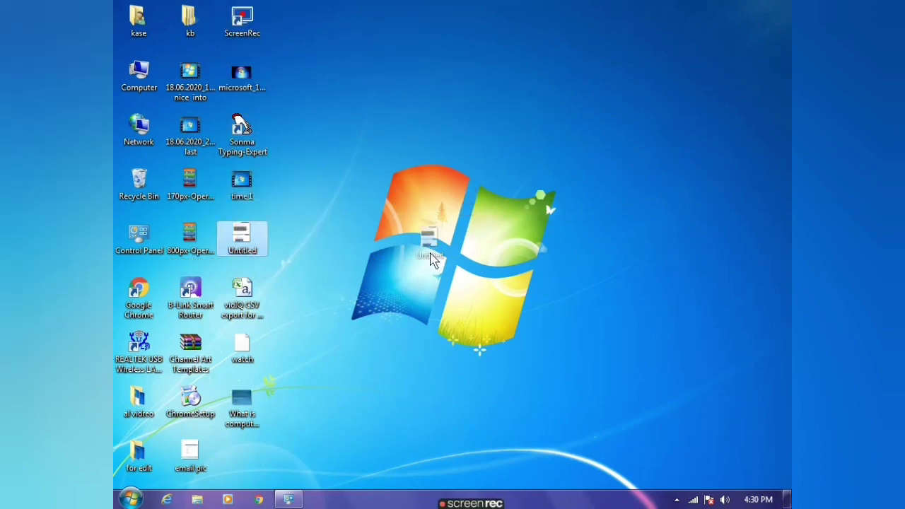
pyautogui.moveTo(267, 297); pyautogui.dragTo(440, 233)
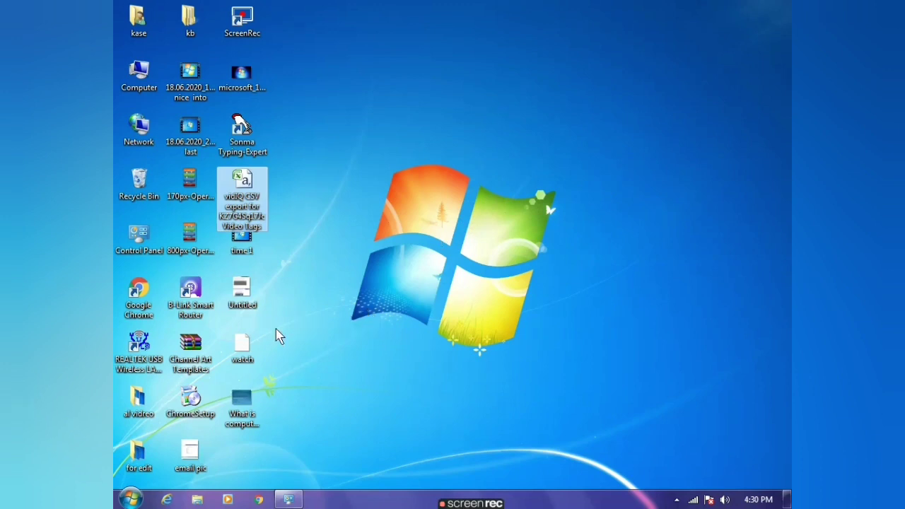
pyautogui.moveTo(242, 347); pyautogui.dragTo(381, 304)
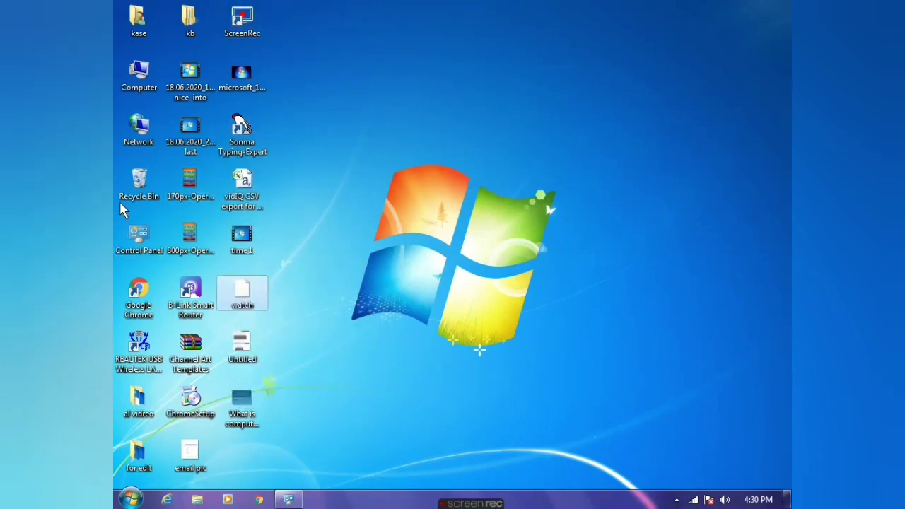
# Step: Turn off Auto arrange icons for the desktop
pyautogui.rightClick(380, 44)
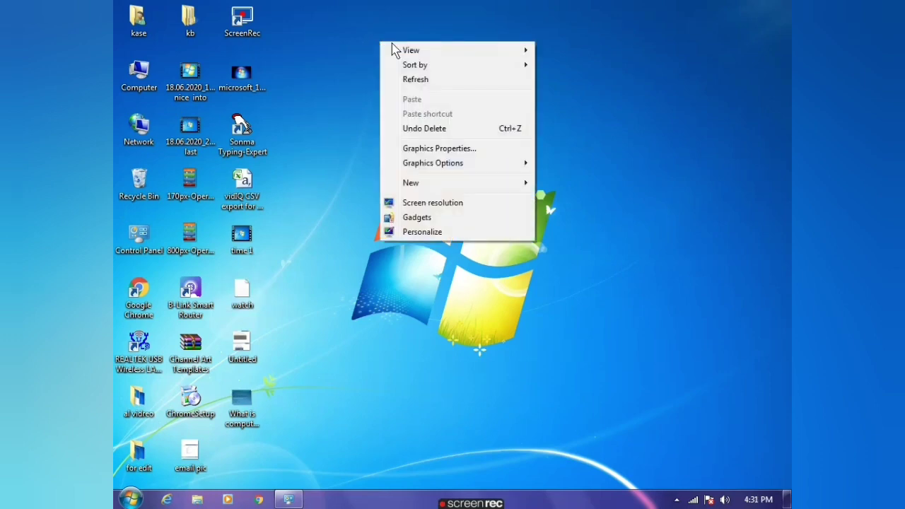
pyautogui.moveTo(410, 50)
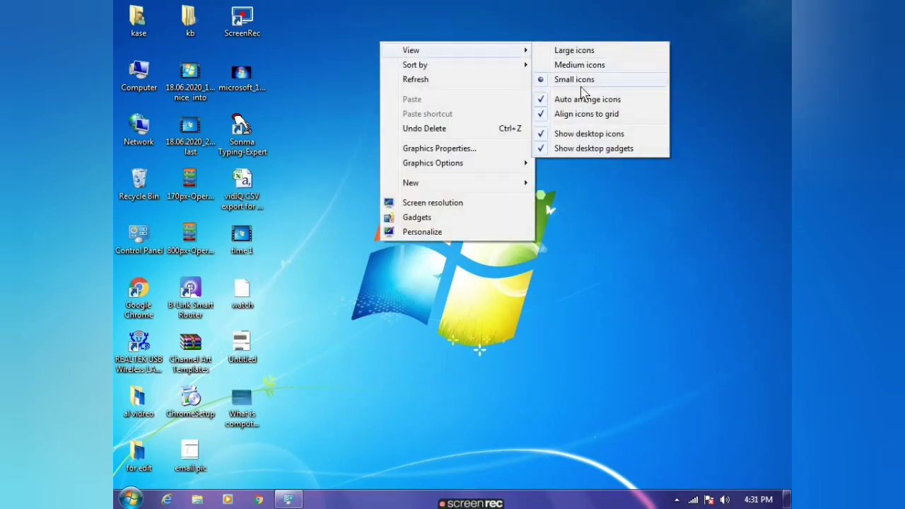
pyautogui.click(554, 101)
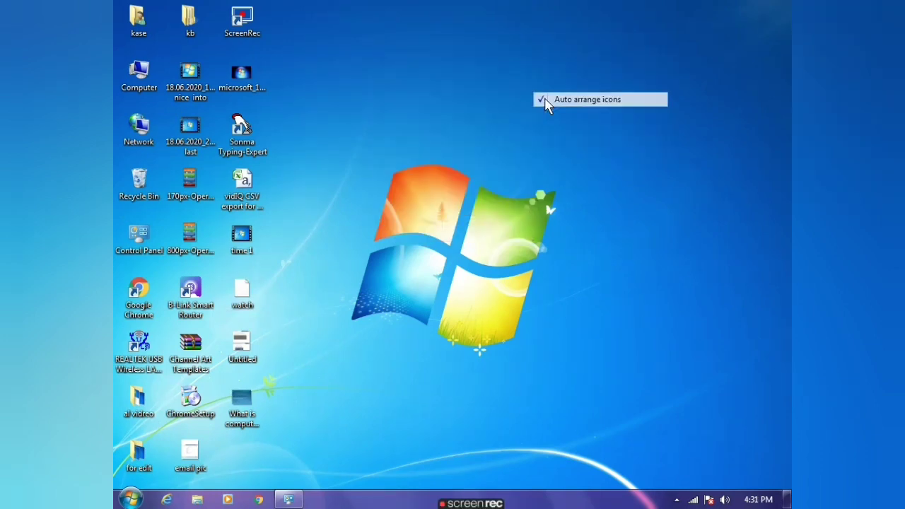
# Step: Move Sonma Typing-Expert out of its column and back, and place time 1, watch and Untitled at free desktop positions
pyautogui.moveTo(263, 156); pyautogui.dragTo(475, 160)
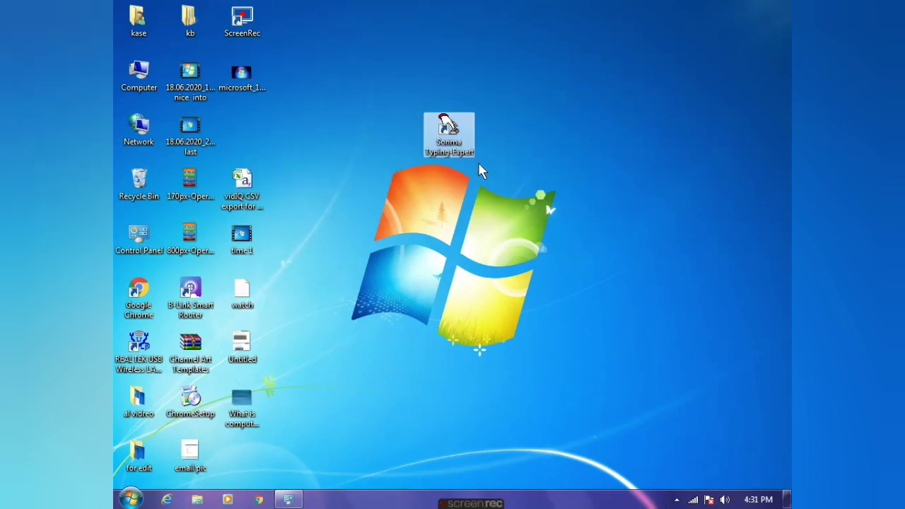
pyautogui.moveTo(406, 154); pyautogui.dragTo(258, 145)
pyautogui.moveTo(242, 238); pyautogui.dragTo(347, 253)
pyautogui.moveTo(242, 290); pyautogui.dragTo(344, 344)
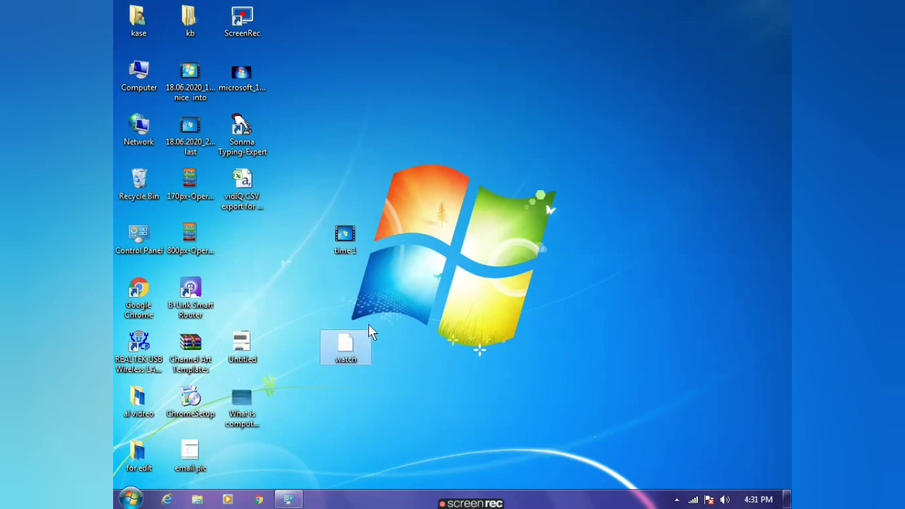
pyautogui.moveTo(259, 349); pyautogui.dragTo(261, 249)
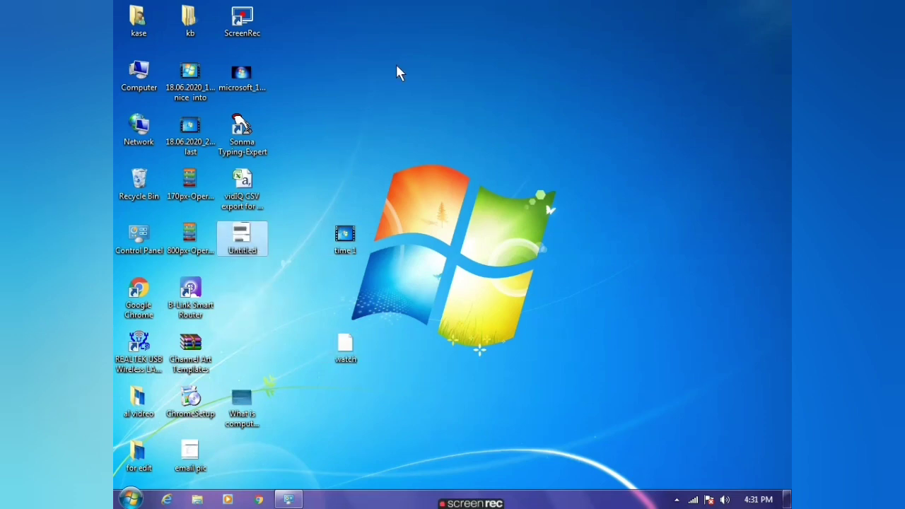
pyautogui.moveTo(350, 241); pyautogui.dragTo(661, 80)
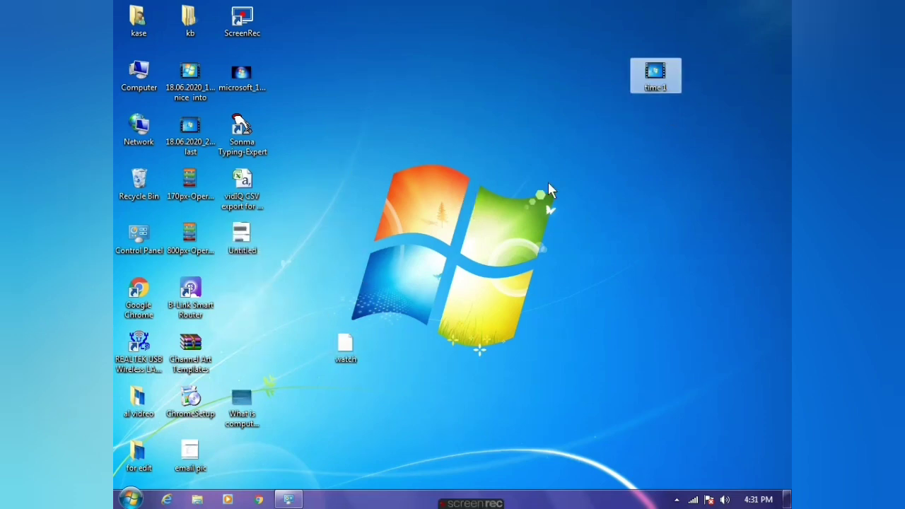
# Step: Turn Auto arrange icons back on and move the What is computer software file directly below time 1
pyautogui.rightClick(451, 71)
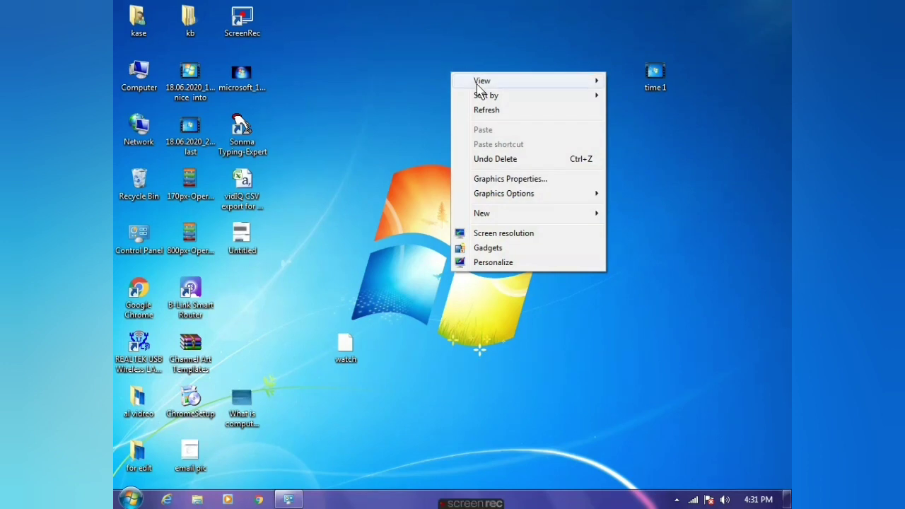
pyautogui.moveTo(531, 76)
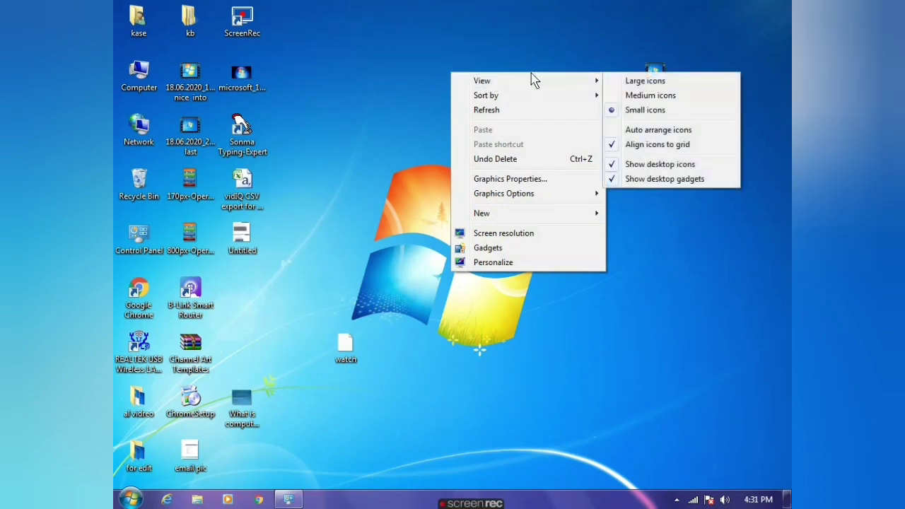
pyautogui.click(636, 131)
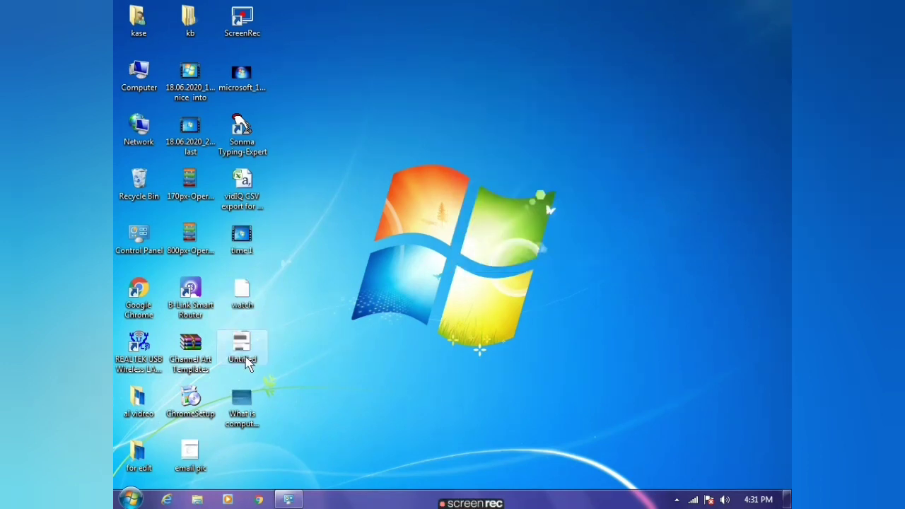
pyautogui.moveTo(263, 404); pyautogui.dragTo(448, 299)
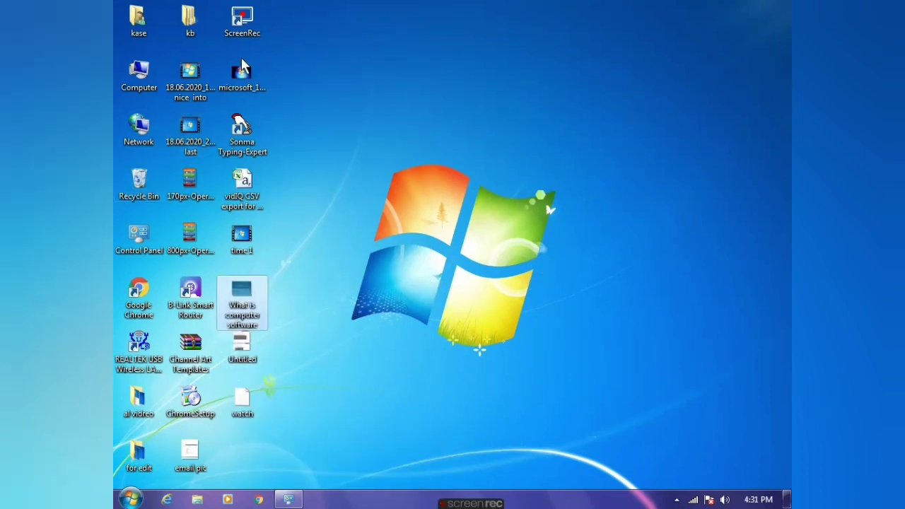
# Step: Hide all icons on the desktop
pyautogui.rightClick(383, 73)
pyautogui.moveTo(441, 85)
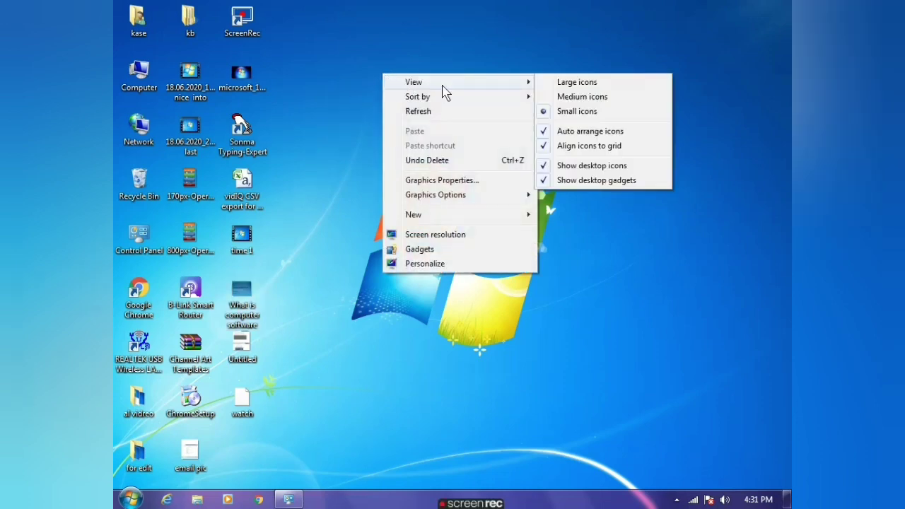
pyautogui.click(543, 167)
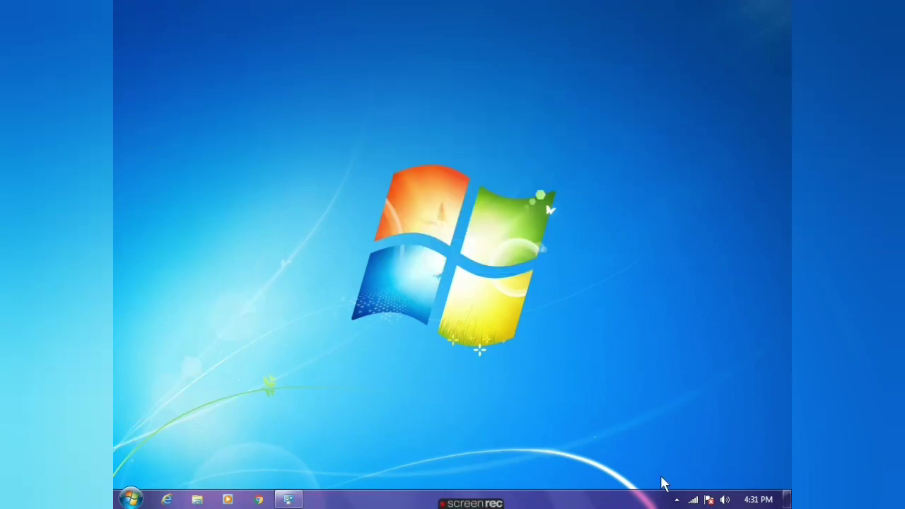
# Step: Show the desktop icons again
pyautogui.moveTo(442, 493)
pyautogui.rightClick(425, 139)
pyautogui.moveTo(456, 148)
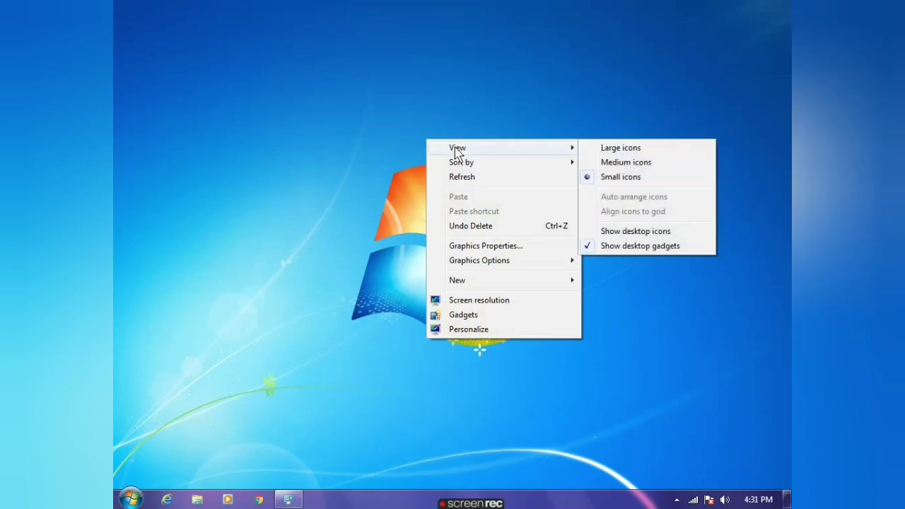
pyautogui.click(610, 234)
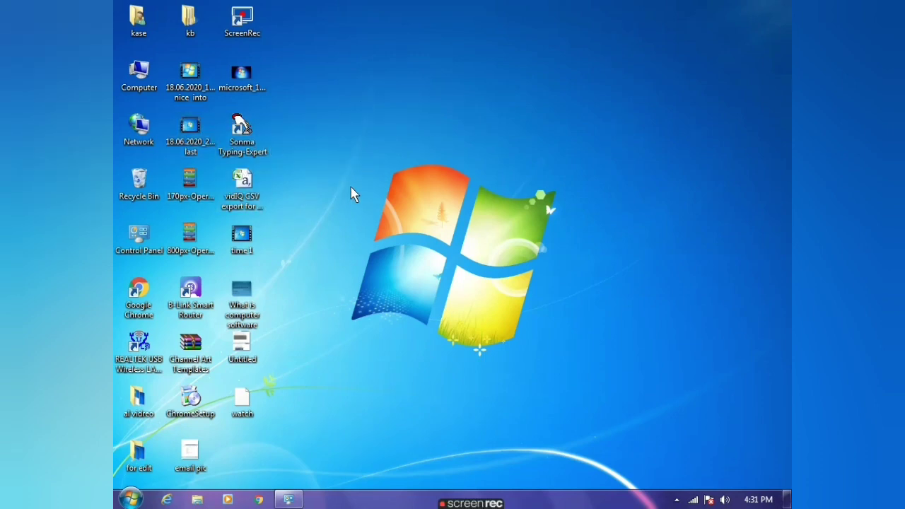
# Step: Hide all the desktop icons once more and bring them back into view
pyautogui.rightClick(410, 74)
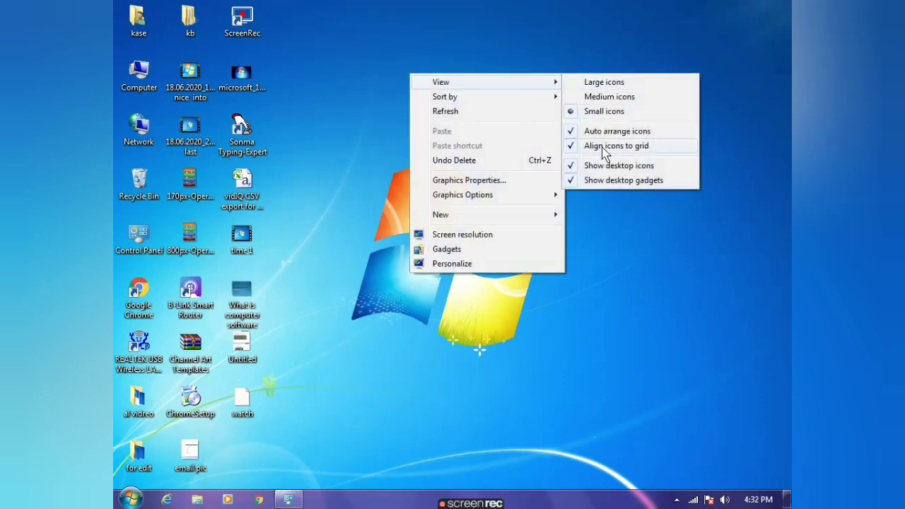
pyautogui.click(568, 167)
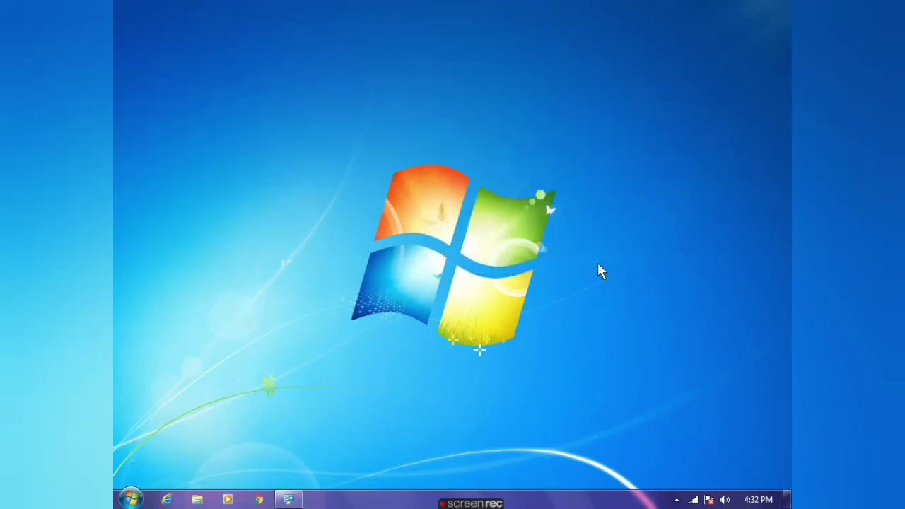
pyautogui.rightClick(498, 79)
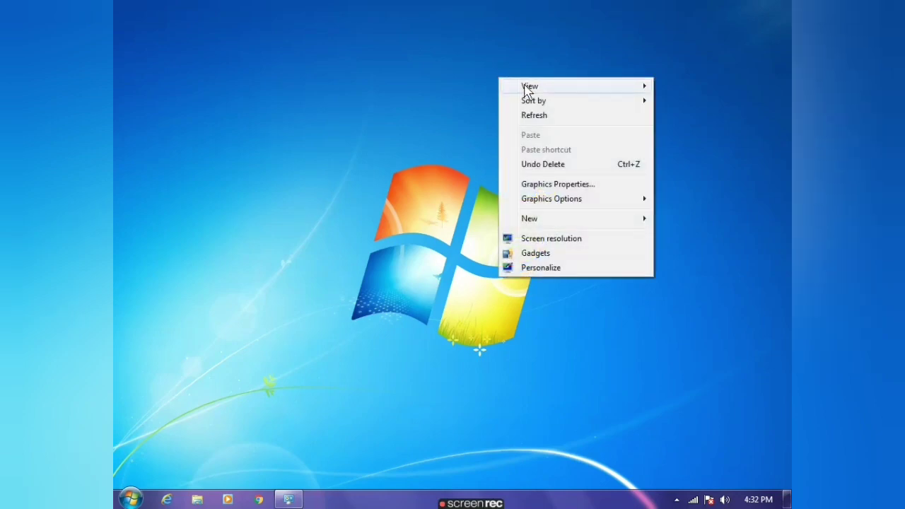
pyautogui.moveTo(523, 85)
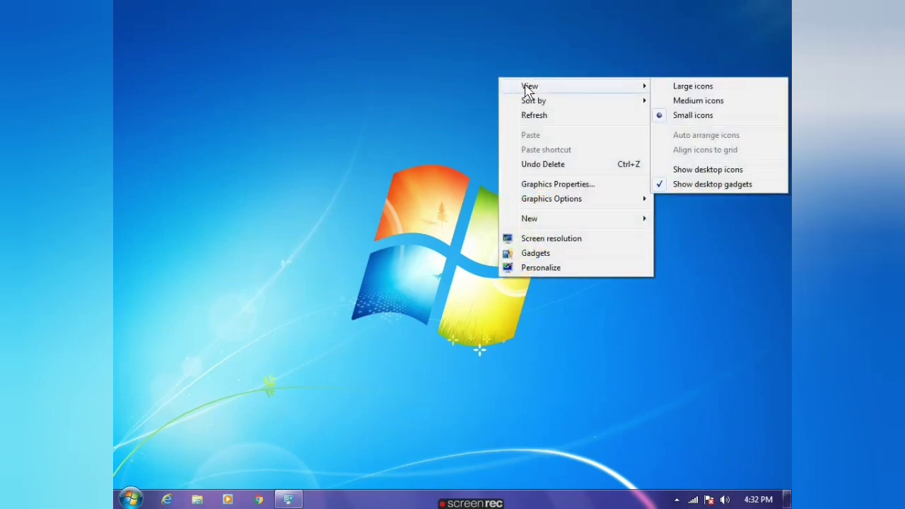
pyautogui.click(689, 176)
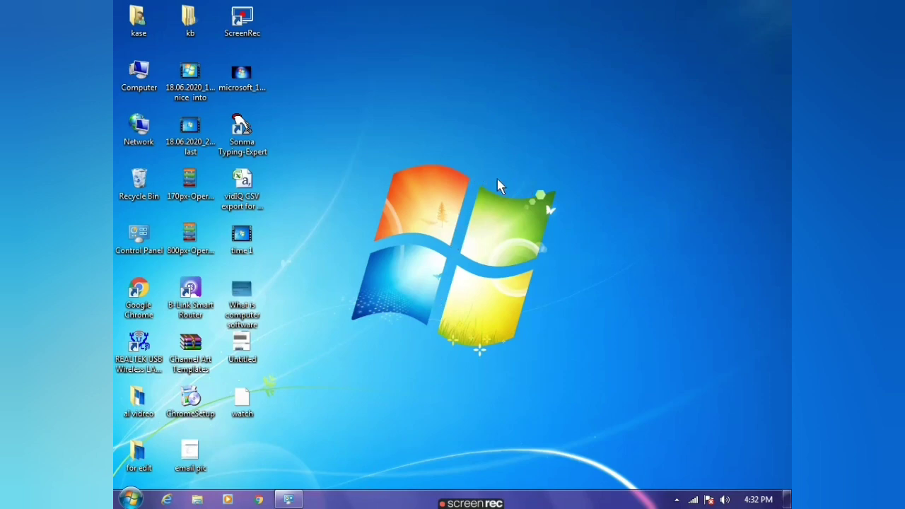
# Step: Change the window color to Ruby in the personalization settings, save the change and return to the desktop
pyautogui.rightClick(411, 118)
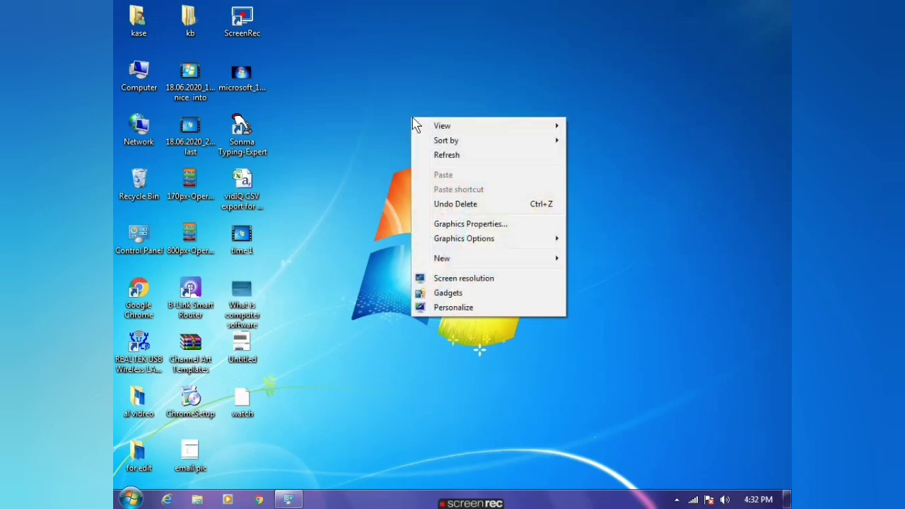
pyautogui.click(450, 310)
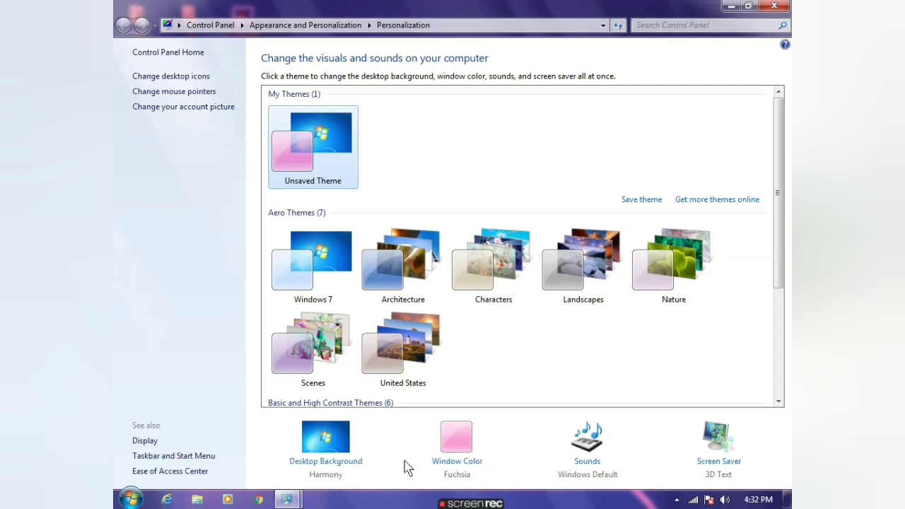
pyautogui.click(463, 451)
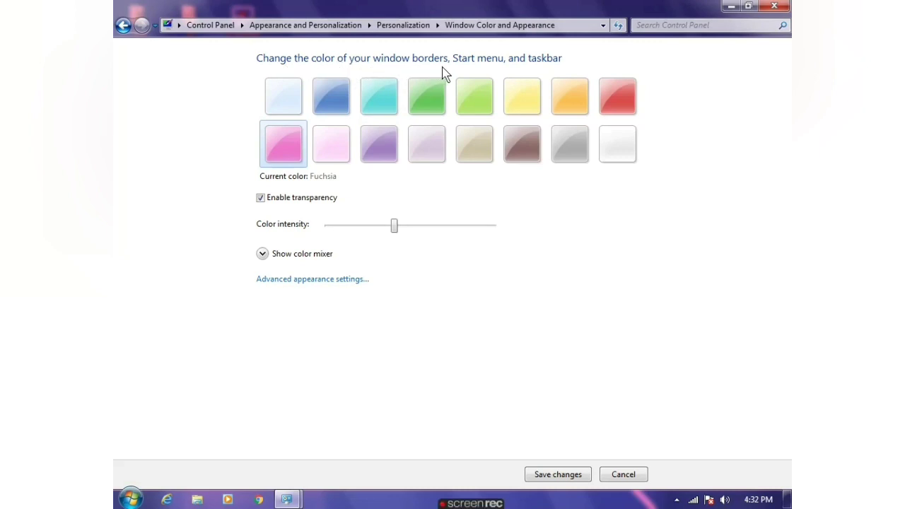
pyautogui.click(622, 107)
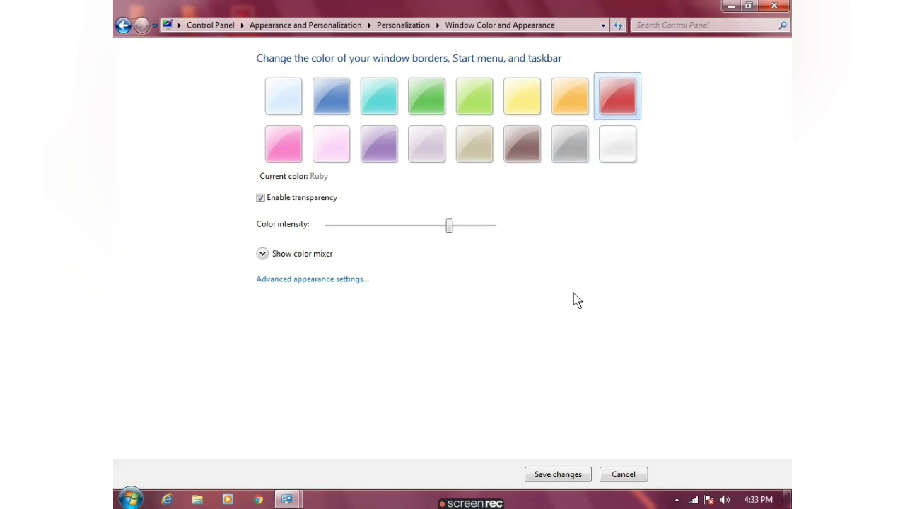
pyautogui.click(556, 474)
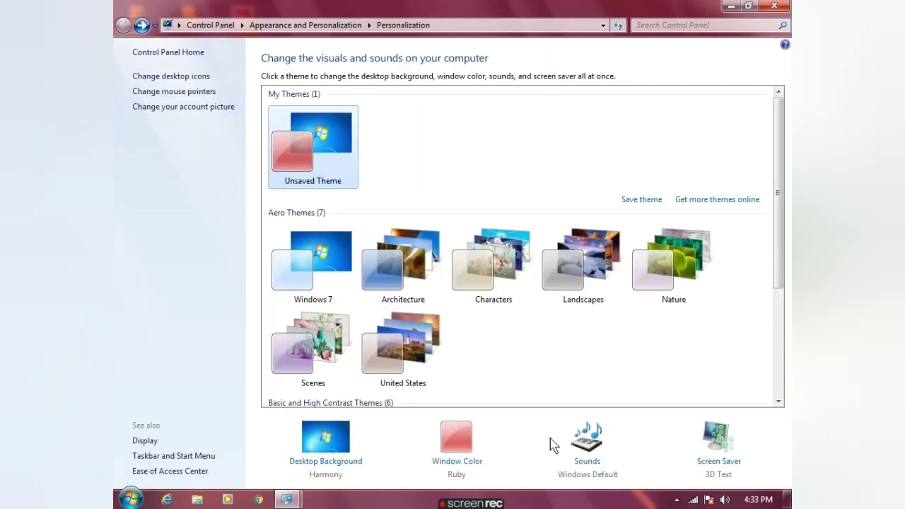
pyautogui.press('super+d')
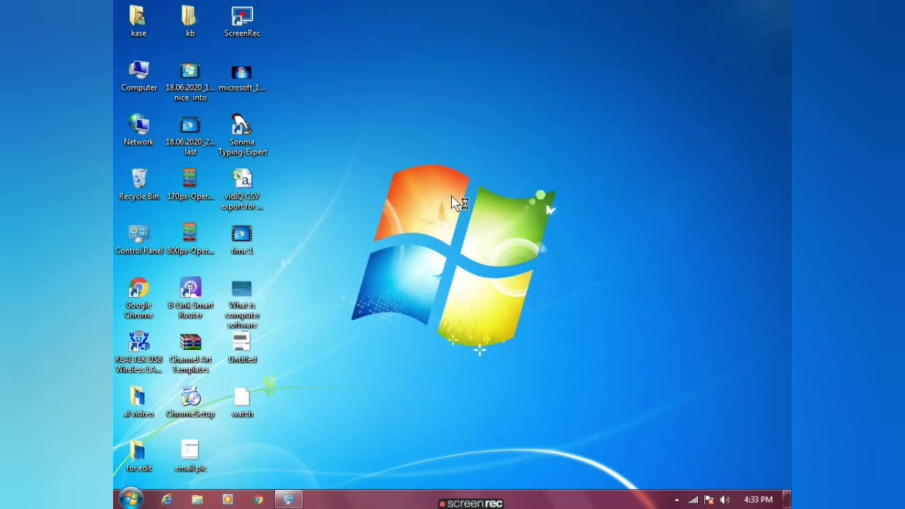
# Step: Open the sound settings from the desktop personalization options and play the sound assigned to the Asterisk event
pyautogui.rightClick(452, 197)
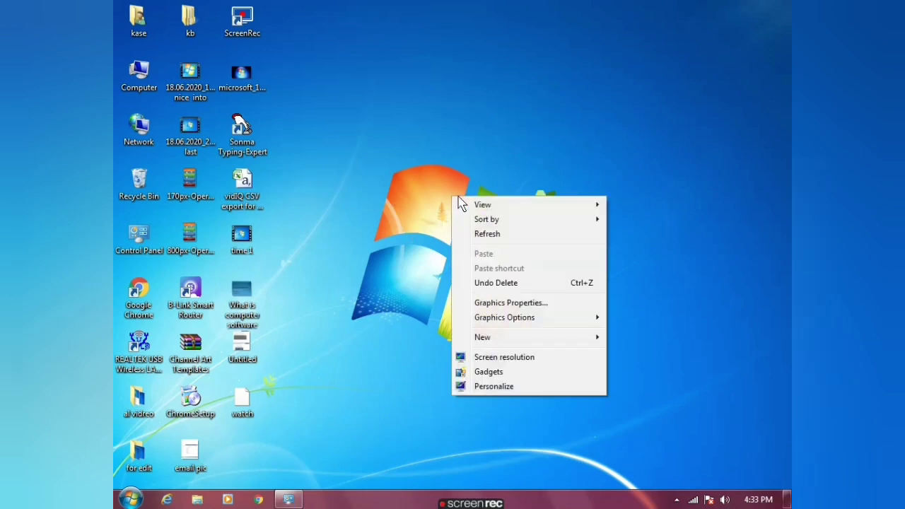
pyautogui.click(500, 393)
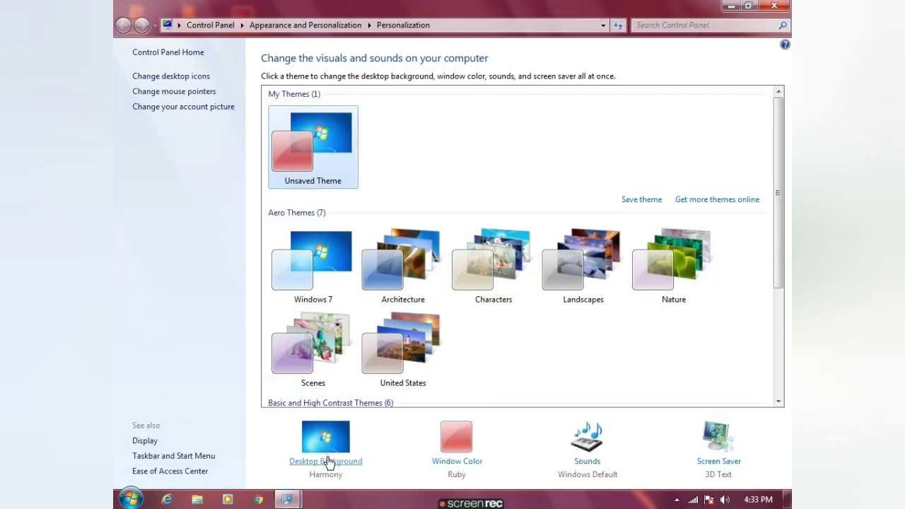
pyautogui.click(595, 458)
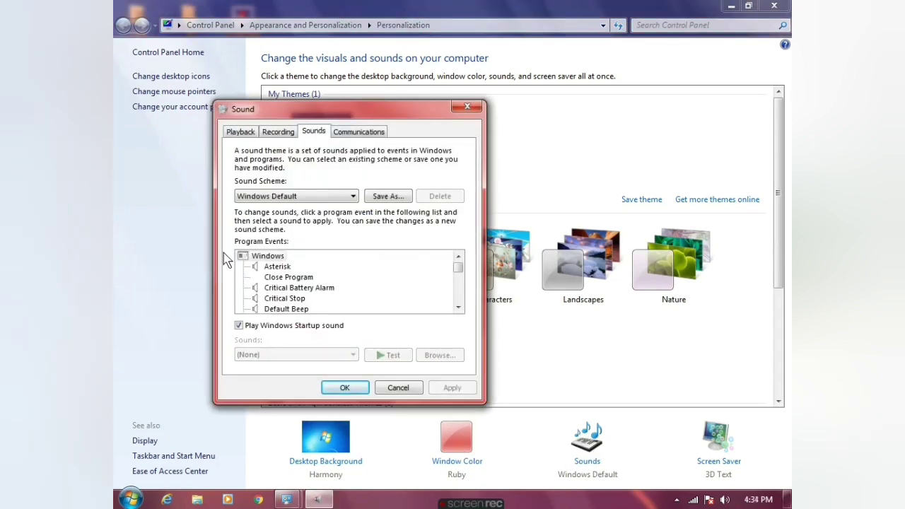
pyautogui.click(272, 277)
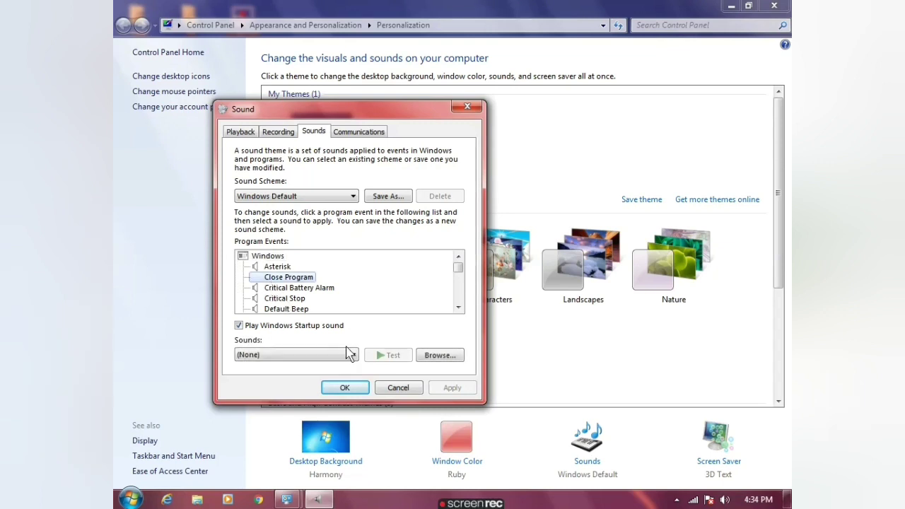
pyautogui.click(275, 267)
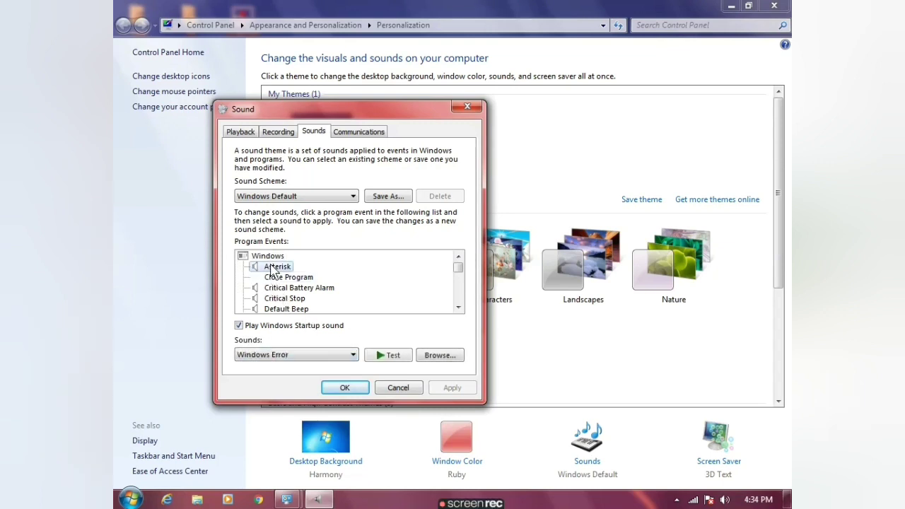
pyautogui.click(388, 355)
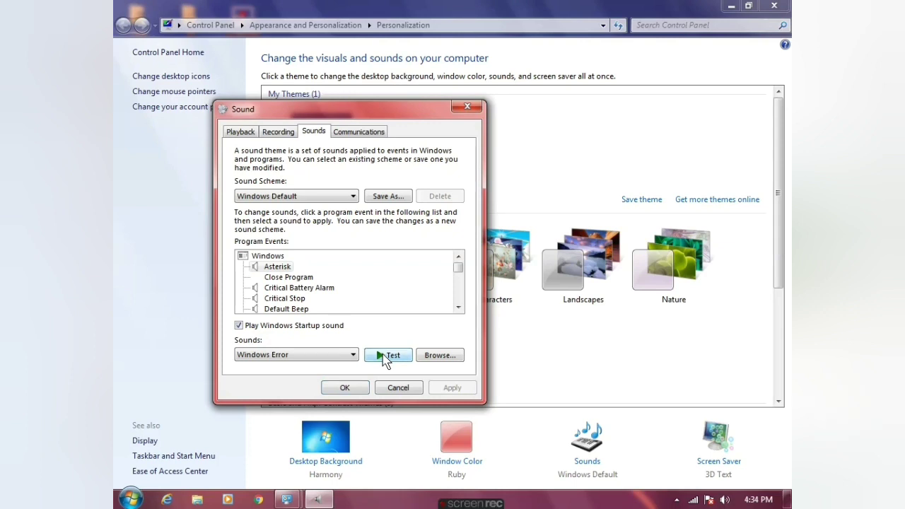
# Step: Play the Critical Battery Alarm and Default Beep sounds, and close the sound and personalization settings
pyautogui.click(276, 289)
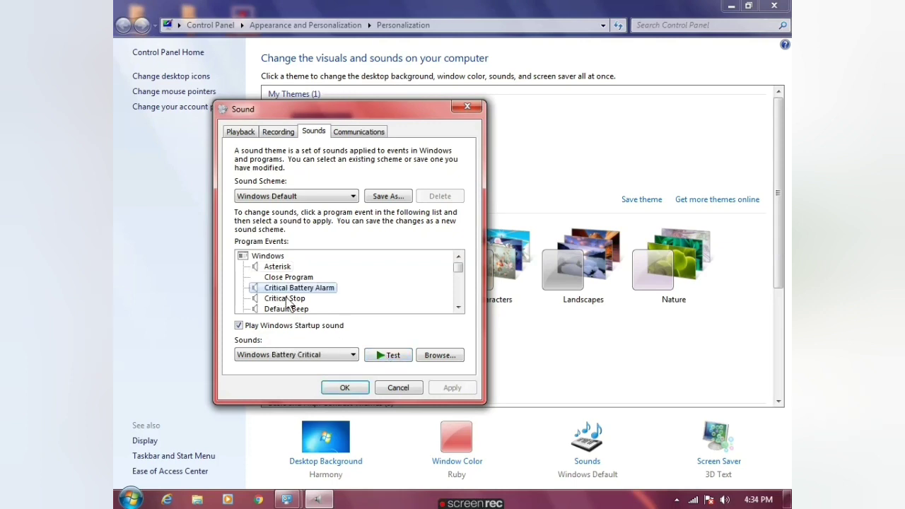
pyautogui.click(386, 355)
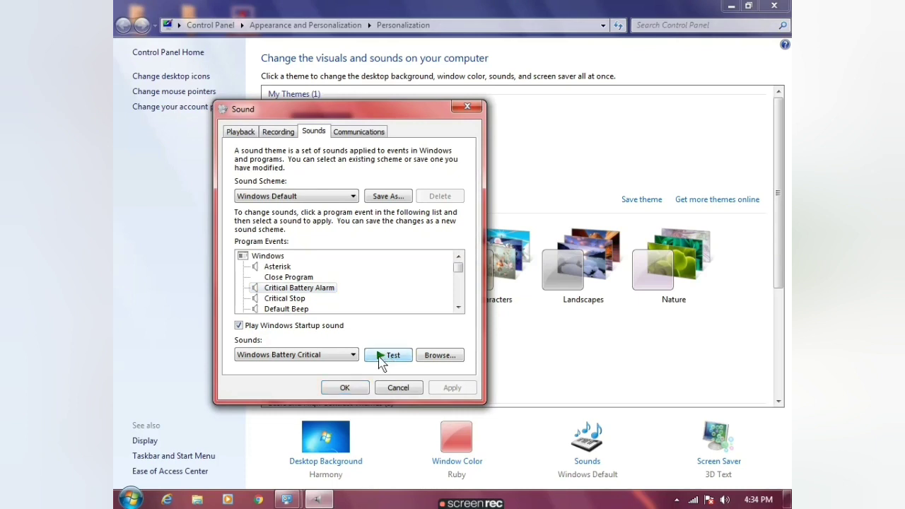
pyautogui.click(286, 309)
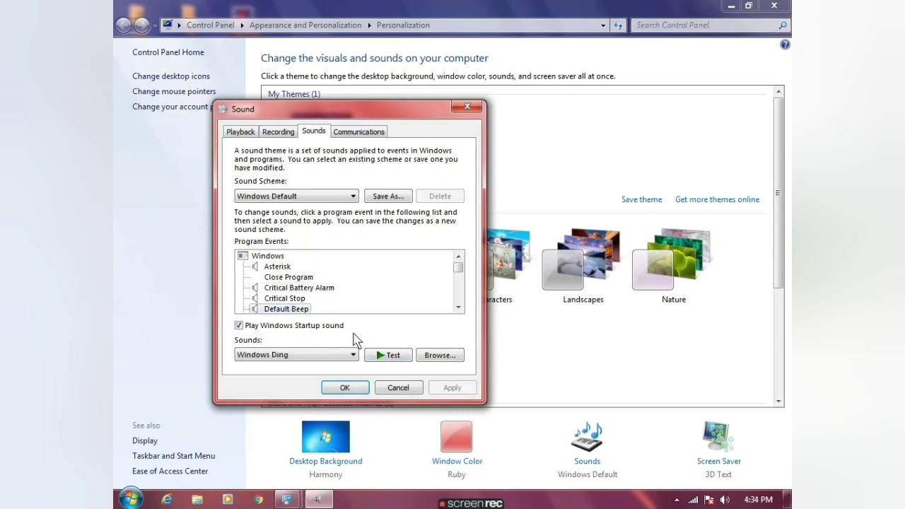
pyautogui.click(388, 356)
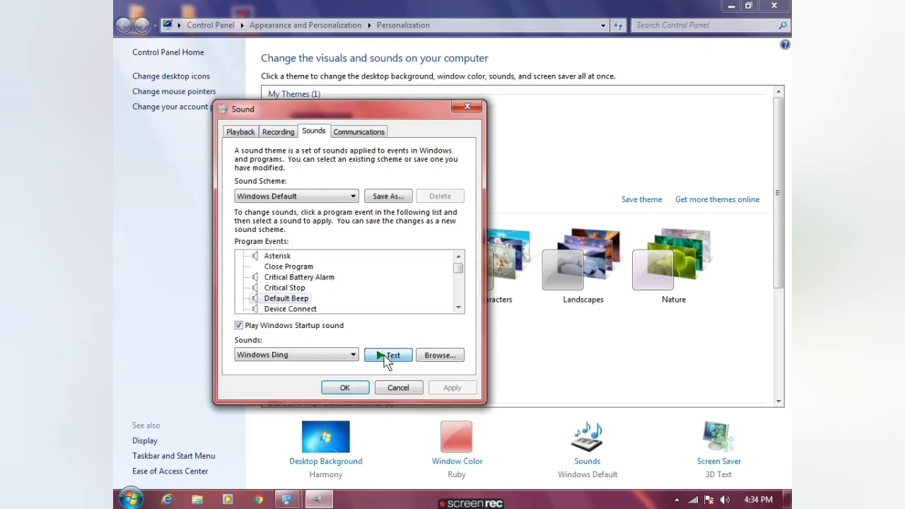
pyautogui.click(344, 389)
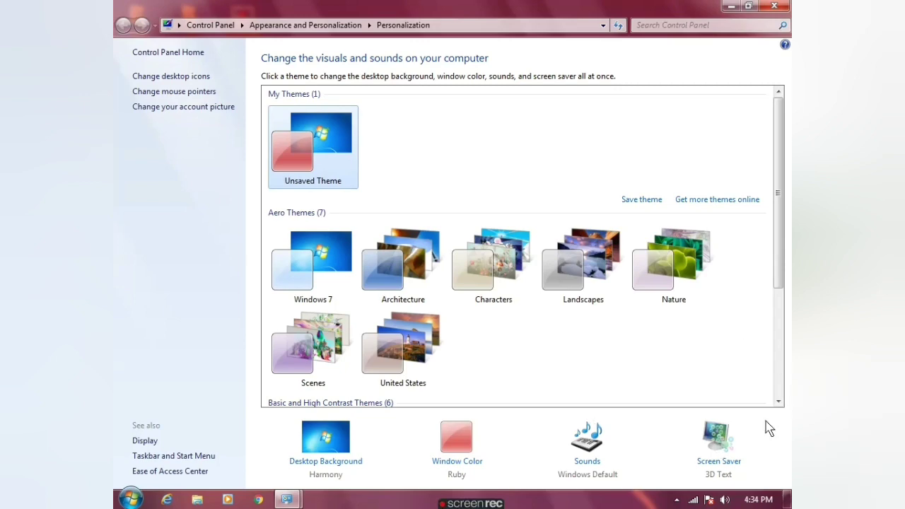
pyautogui.click(774, 6)
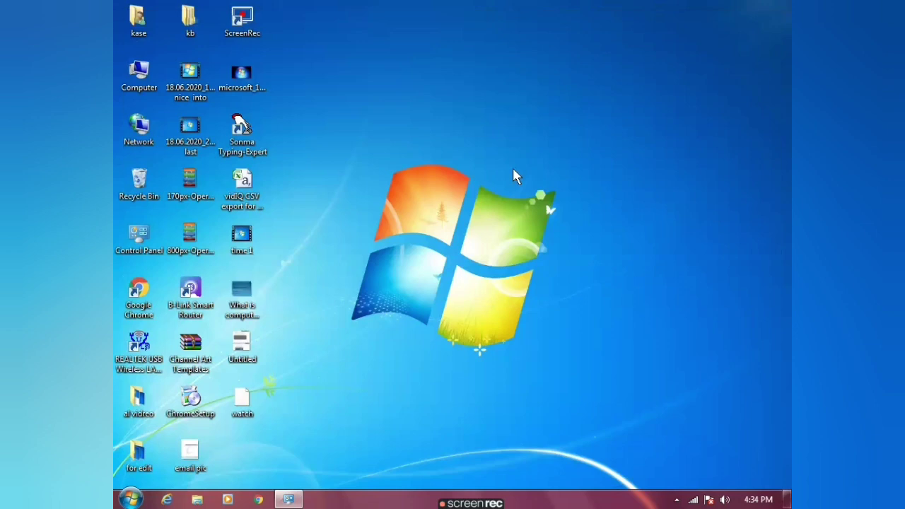
# Step: Open the screen saver settings from the desktop personalization options and choose 3D Text as the screen saver
pyautogui.rightClick(475, 115)
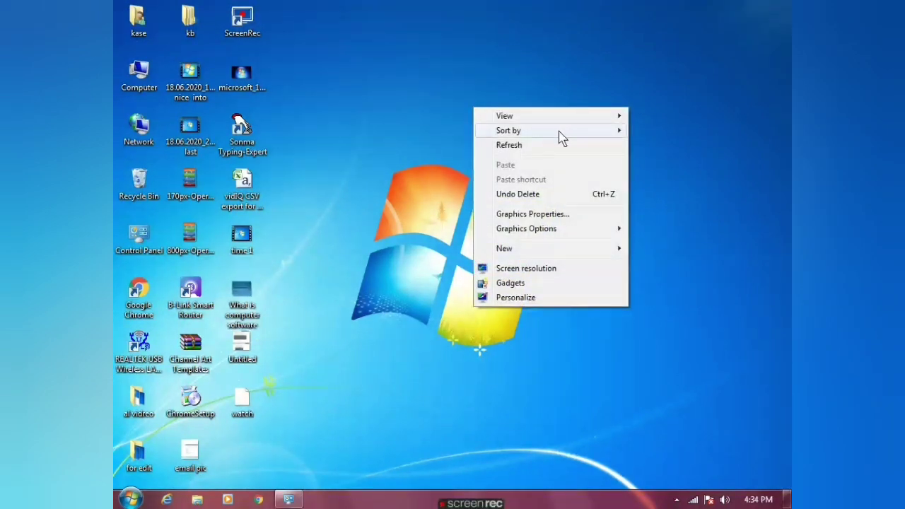
pyautogui.click(534, 298)
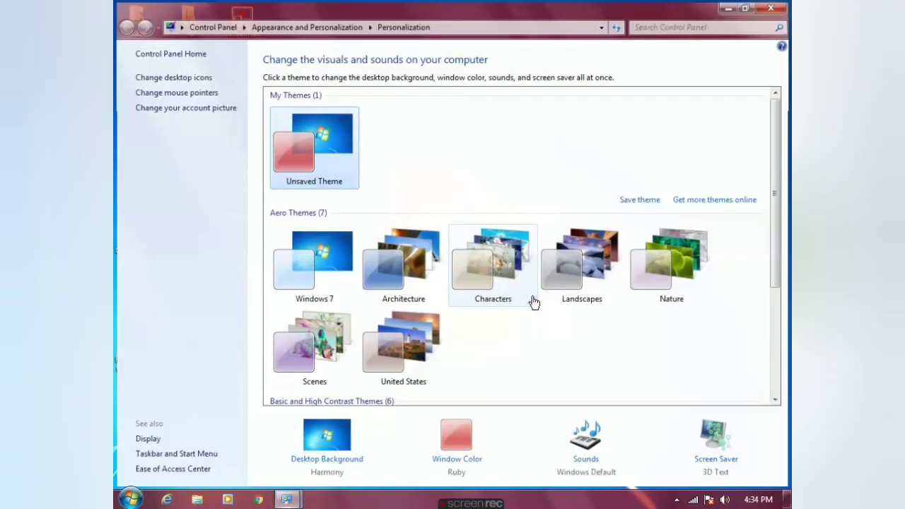
pyautogui.click(720, 441)
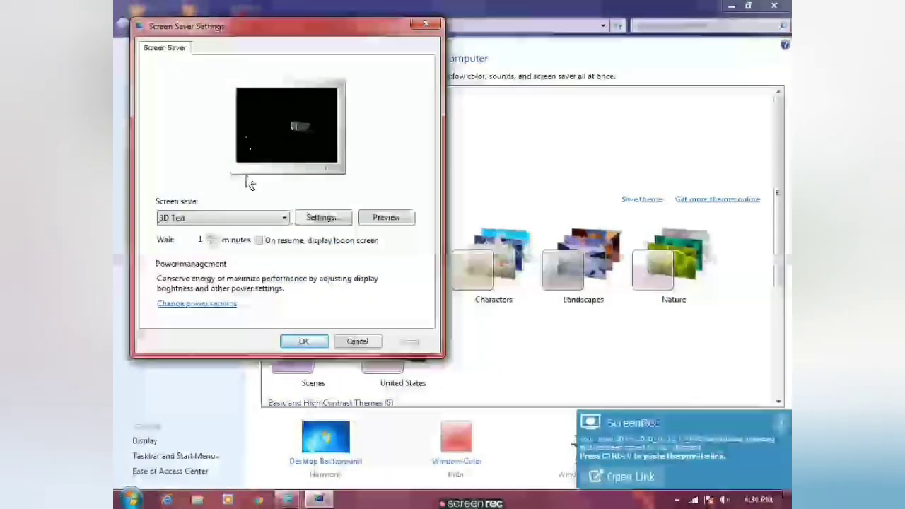
pyautogui.click(282, 218)
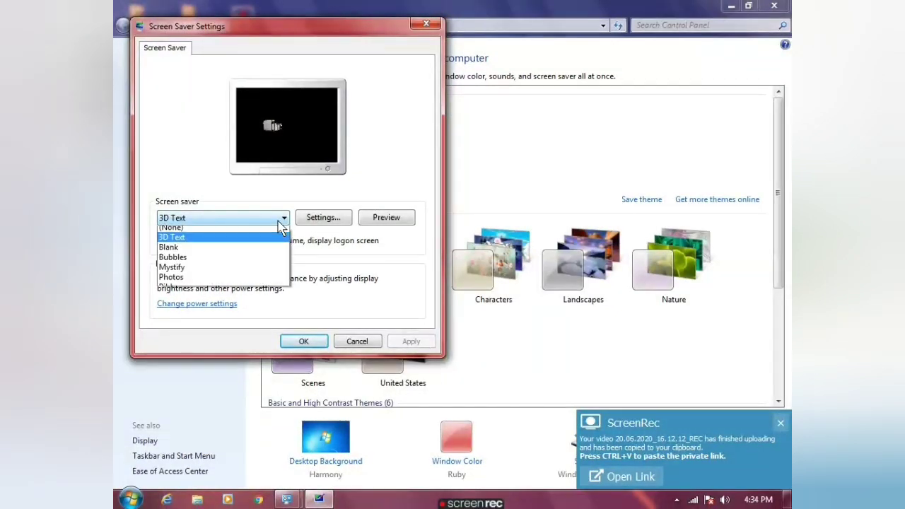
pyautogui.click(178, 240)
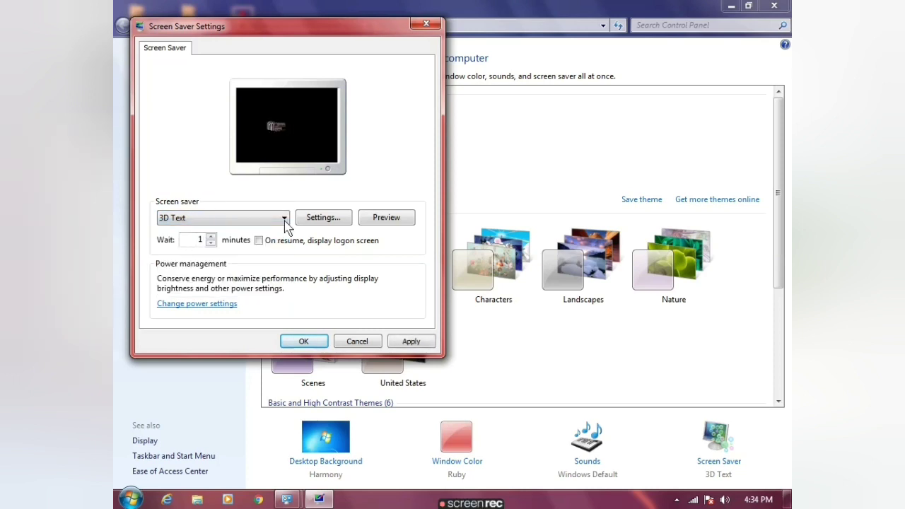
# Step: Replace the 3D Text screen saver's custom text with "kase" and accept the text settings
pyautogui.click(320, 219)
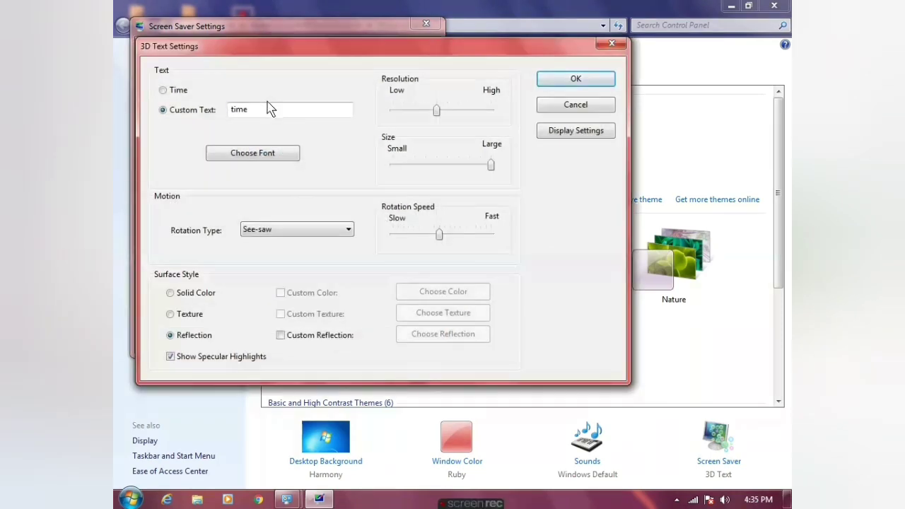
pyautogui.moveTo(263, 108); pyautogui.dragTo(178, 135)
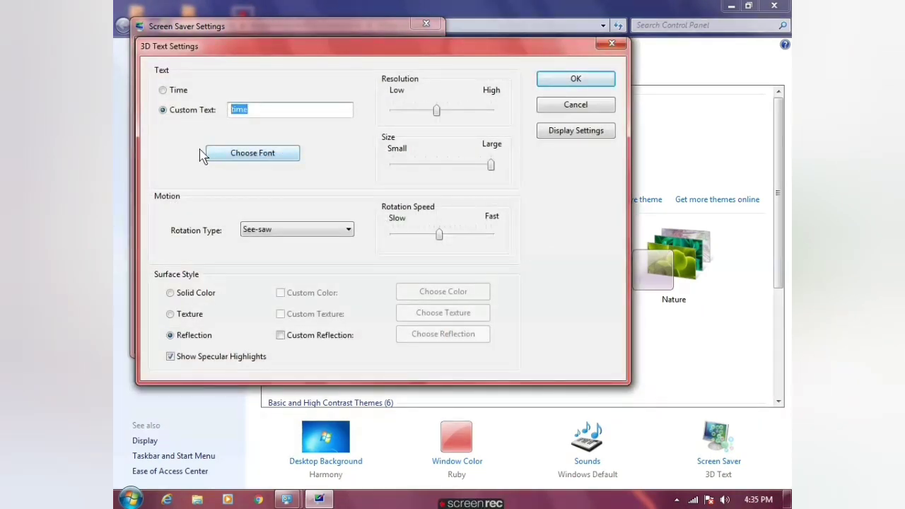
pyautogui.write('k')
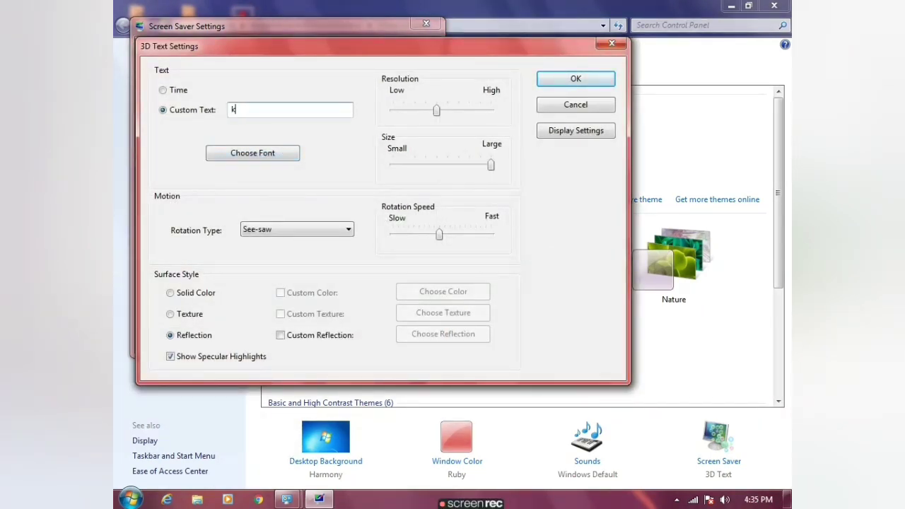
pyautogui.write('ase')
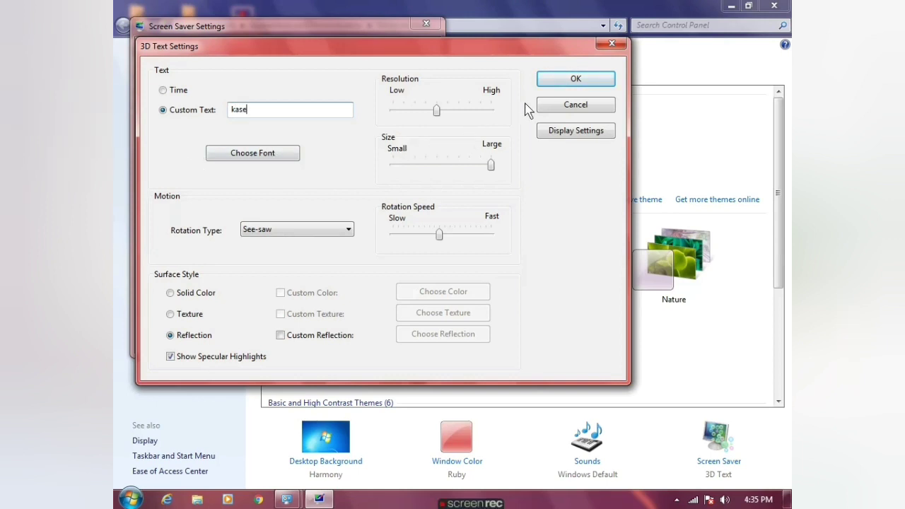
pyautogui.click(557, 85)
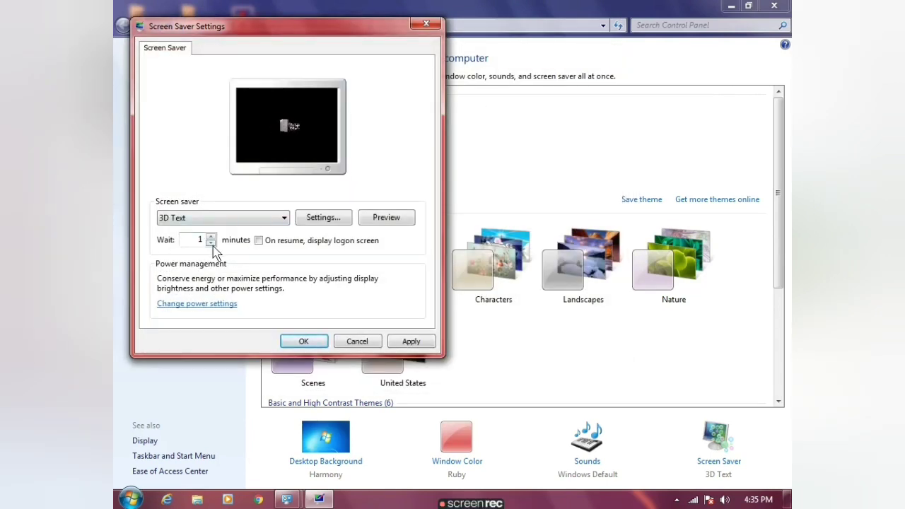
# Step: Set the screen saver wait time to 1 minute and preview the 3D Text screen saver in full screen
pyautogui.click(210, 243)
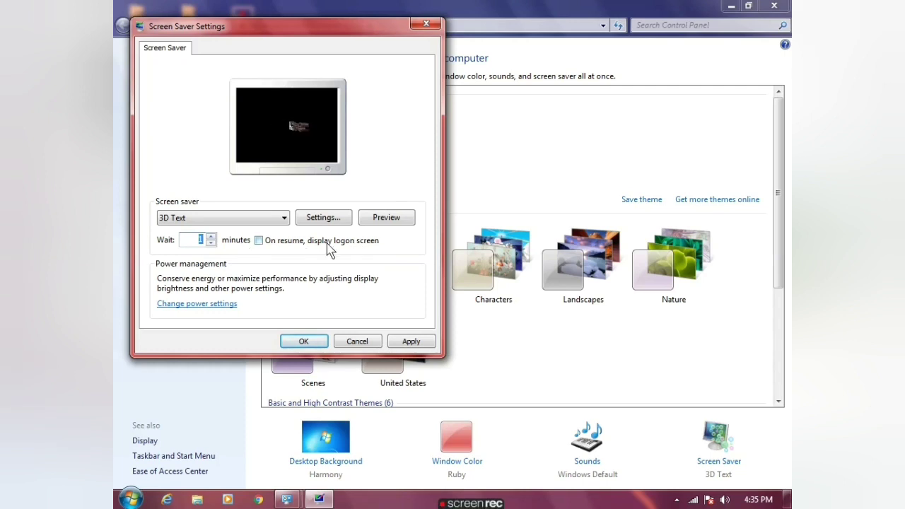
pyautogui.click(210, 244)
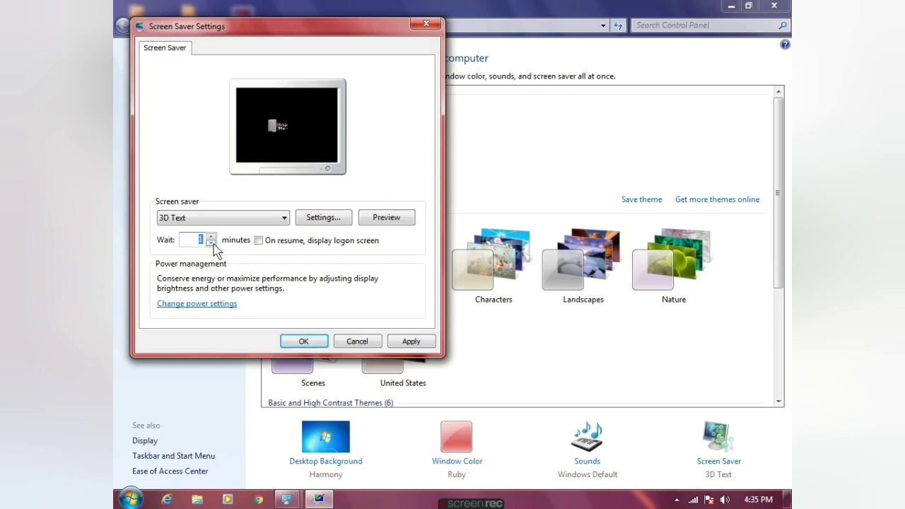
pyautogui.click(394, 222)
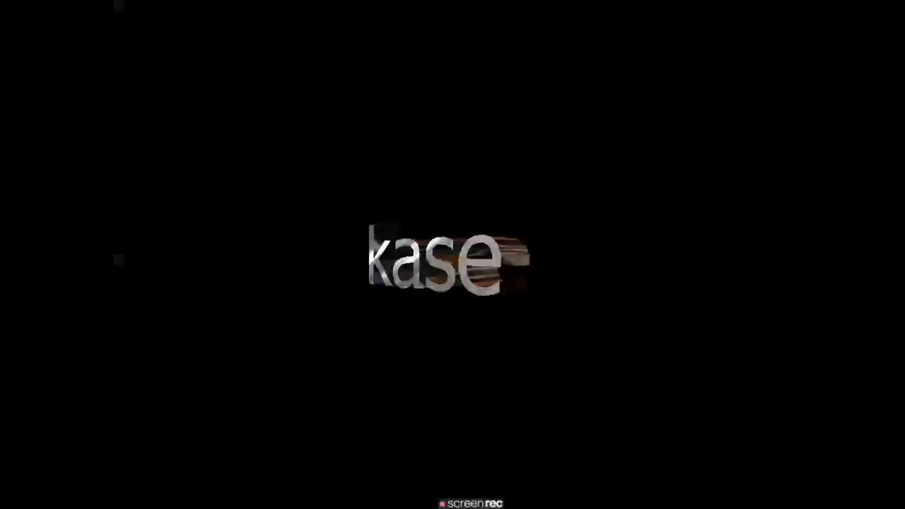
pyautogui.moveTo(401, 218)
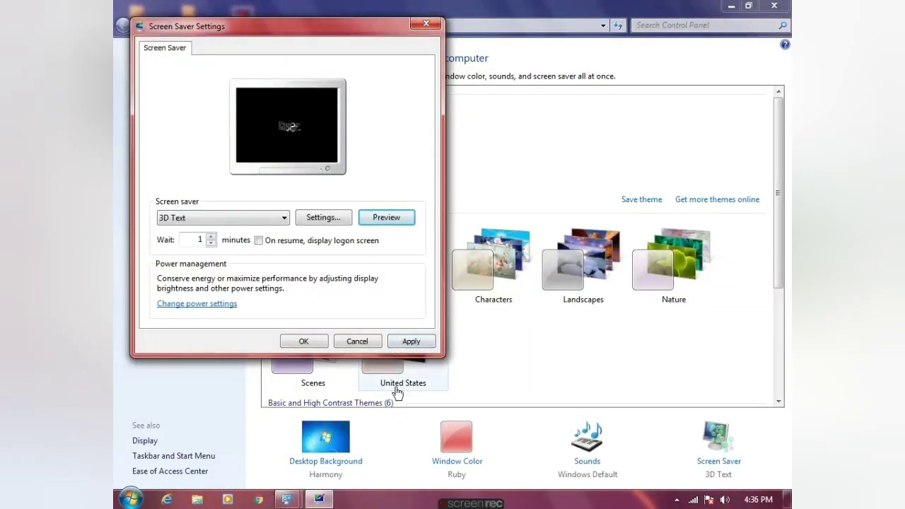
# Step: Apply and accept the screen saver settings, and show the desktop
pyautogui.click(410, 342)
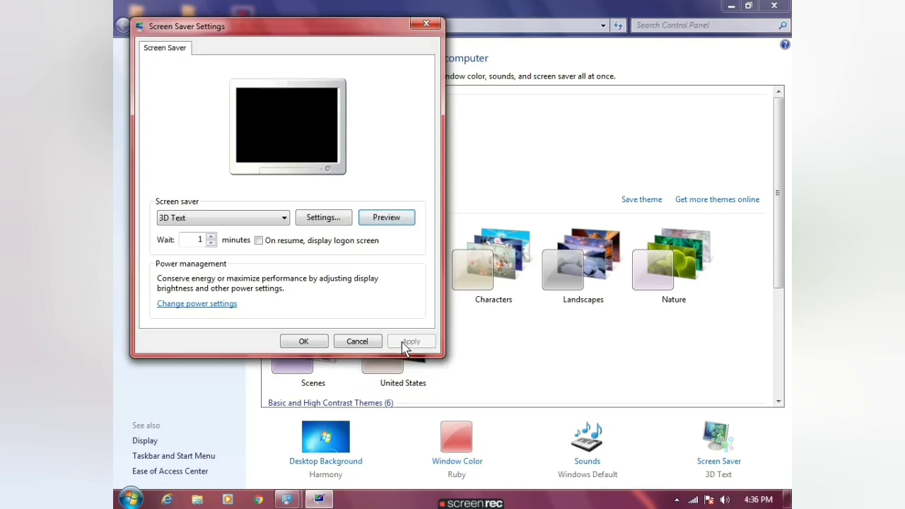
pyautogui.click(313, 343)
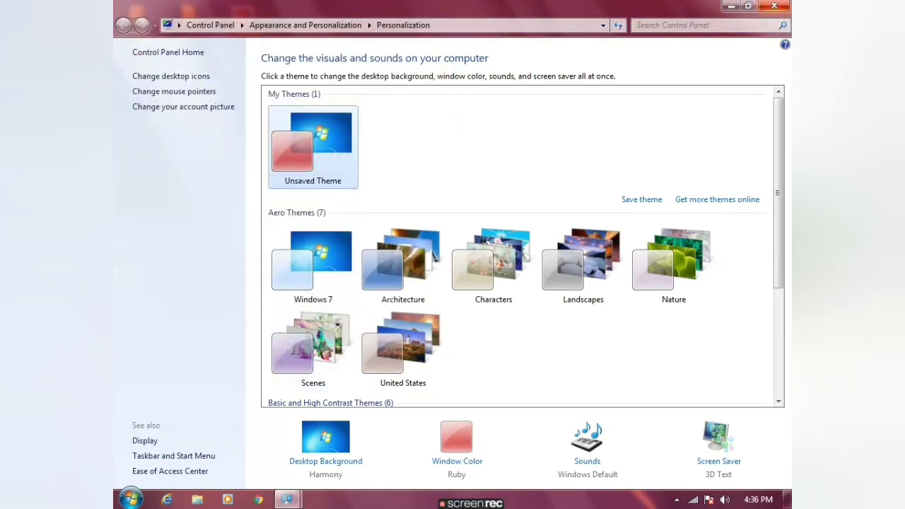
pyautogui.press('super+d')
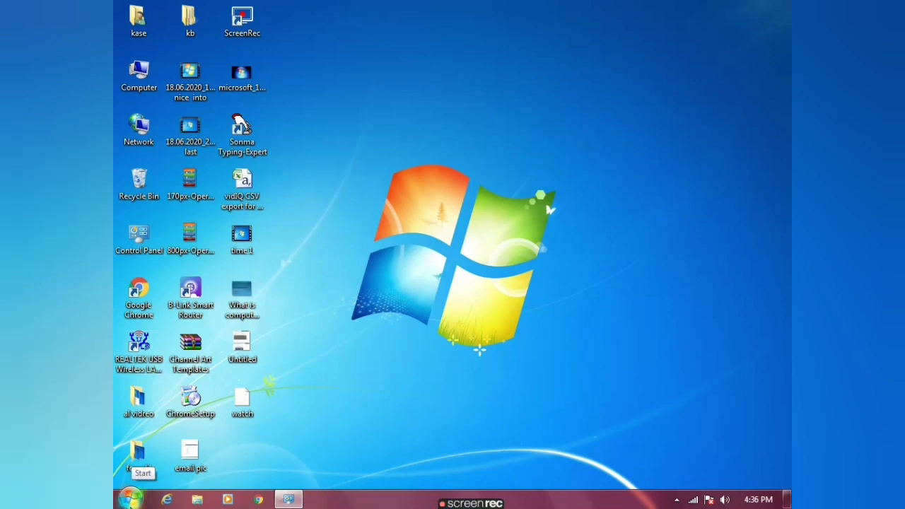
# Step: Open the mouse properties from the Hardware and Sound category of Control Panel
pyautogui.click(130, 499)
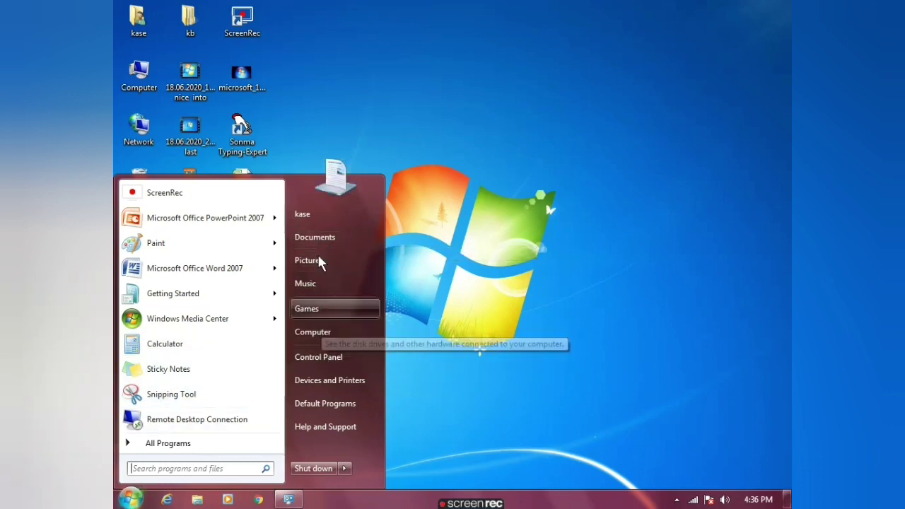
pyautogui.click(318, 367)
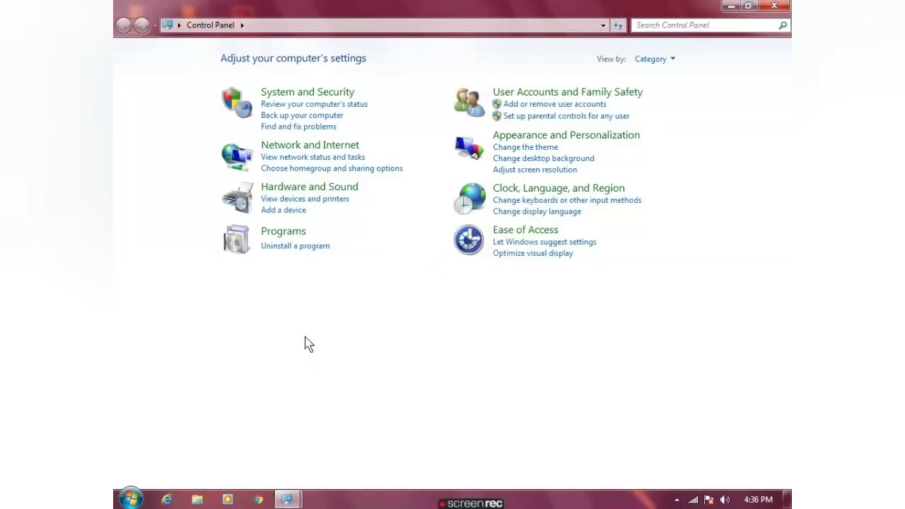
pyautogui.click(293, 192)
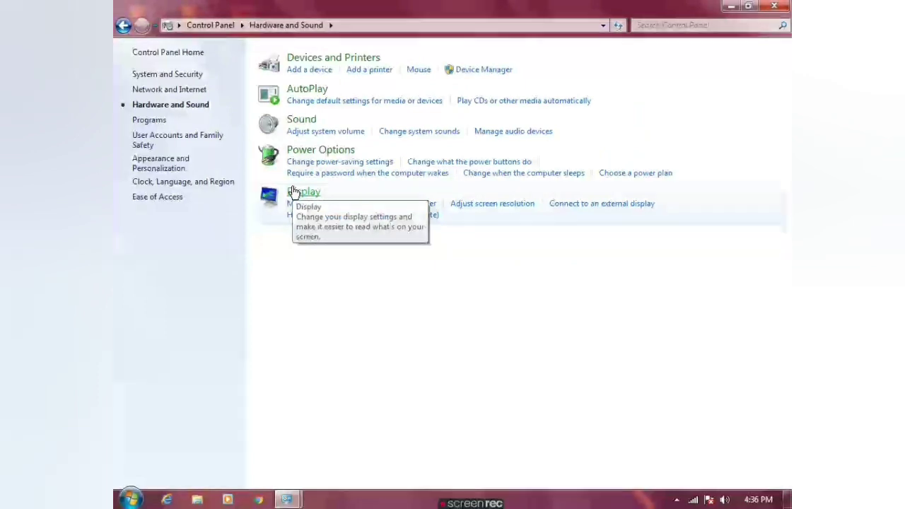
pyautogui.click(417, 71)
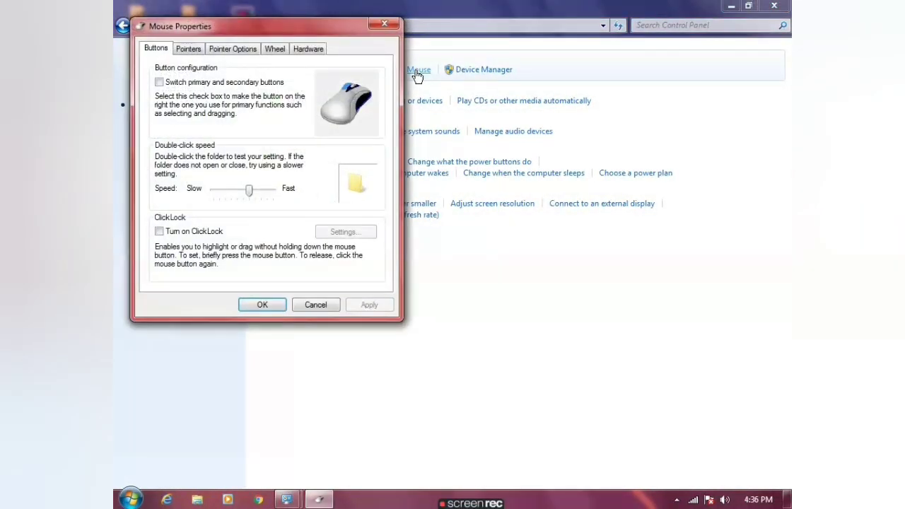
# Step: Examine the pointer types available for customization in the mouse pointer settings
pyautogui.click(188, 49)
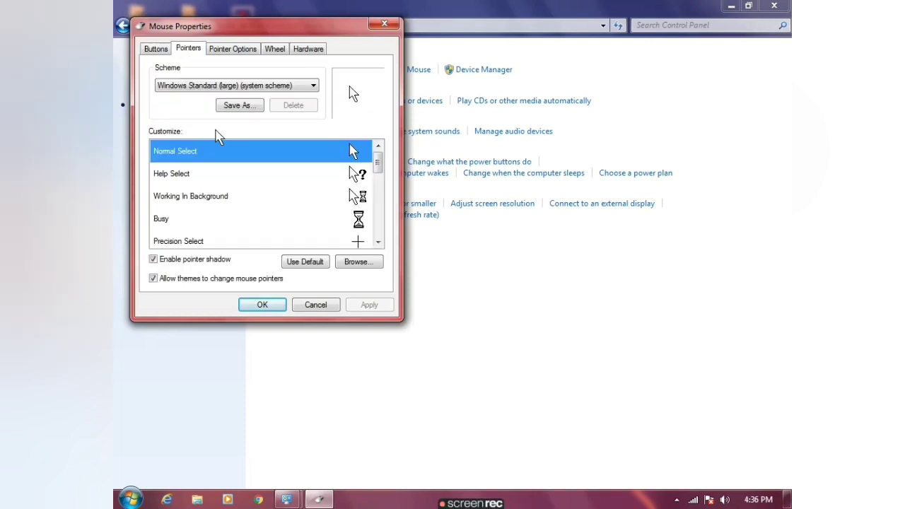
pyautogui.click(378, 242)
pyautogui.click(379, 243)
pyautogui.click(378, 242)
pyautogui.click(379, 243)
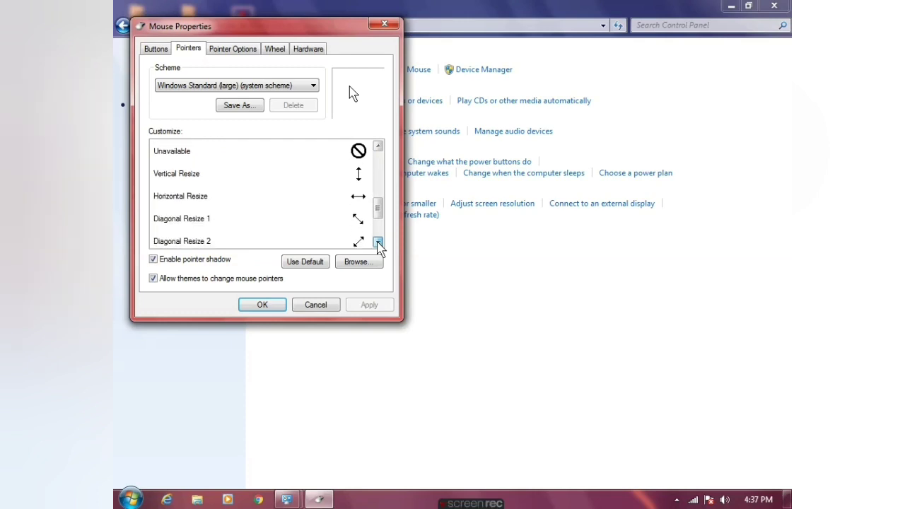
pyautogui.click(378, 243)
pyautogui.click(378, 146)
pyautogui.click(378, 146)
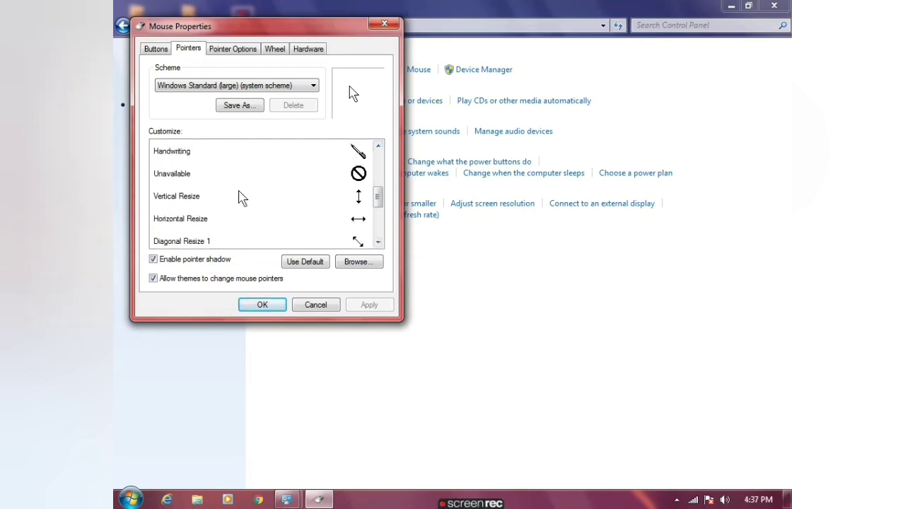
# Step: Assign the move_rm cursor file from the Cursors folder to the Normal Select pointer
pyautogui.click(356, 262)
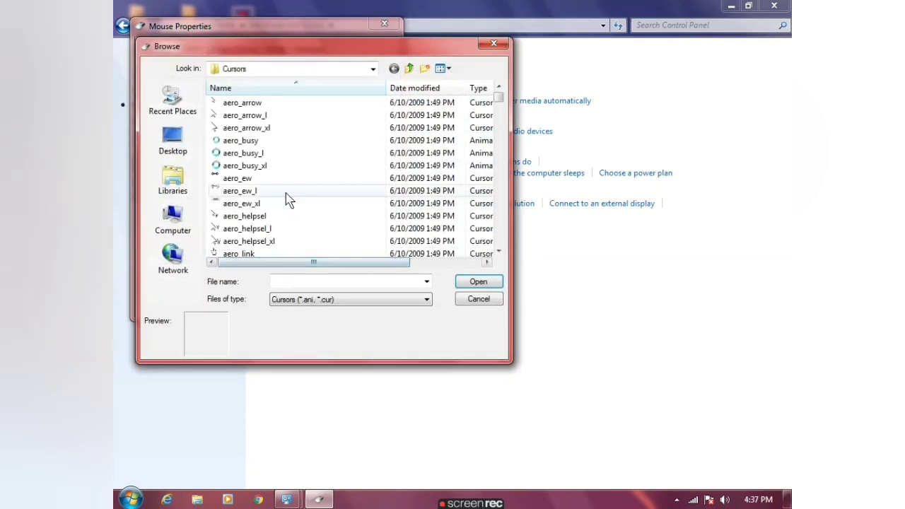
pyautogui.moveTo(499, 105); pyautogui.dragTo(499, 191)
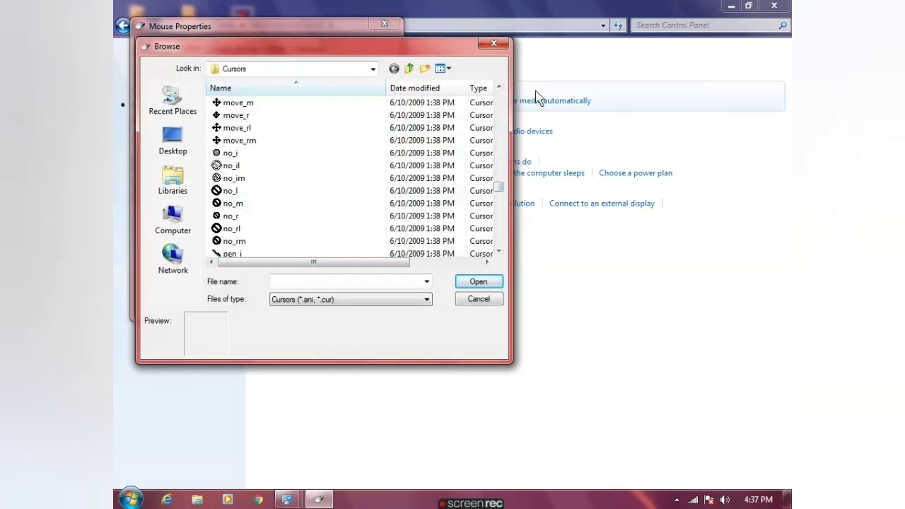
pyautogui.click(233, 141)
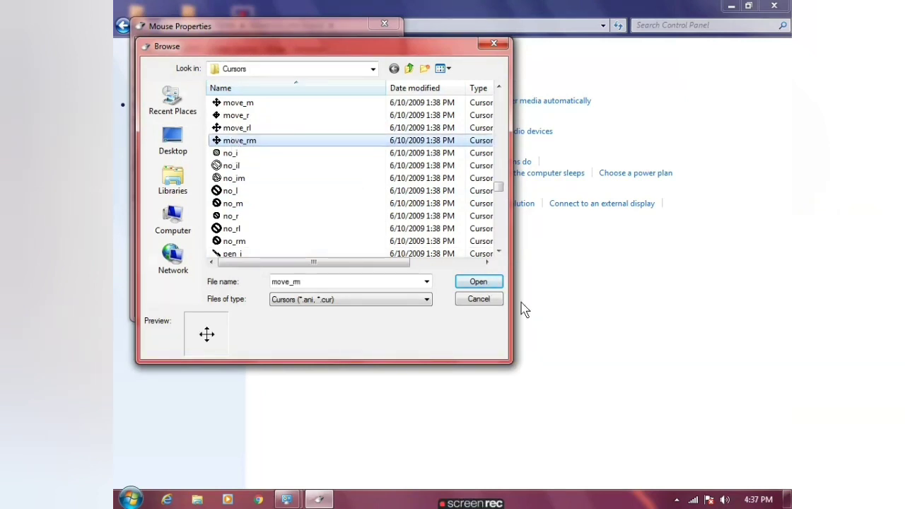
pyautogui.click(492, 287)
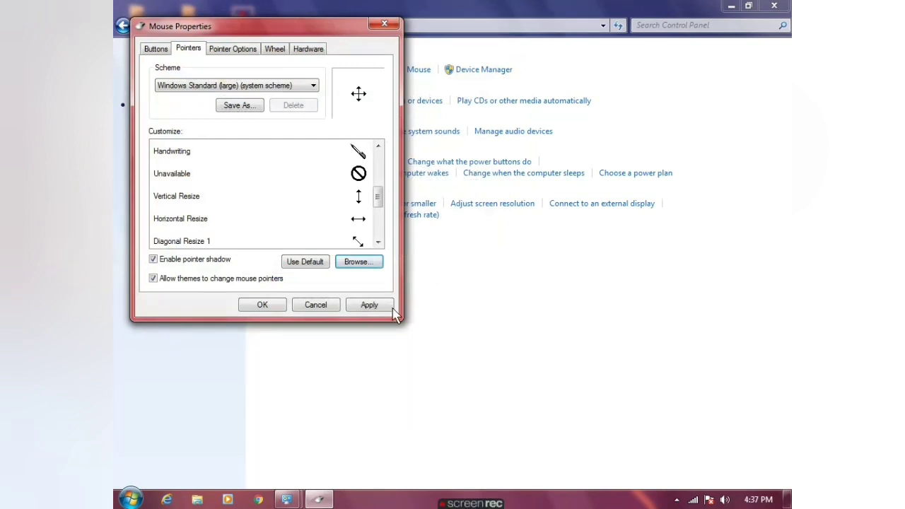
# Step: Apply and accept the mouse pointer change, and minimize the Control Panel window to show the desktop
pyautogui.click(368, 308)
pyautogui.click(263, 304)
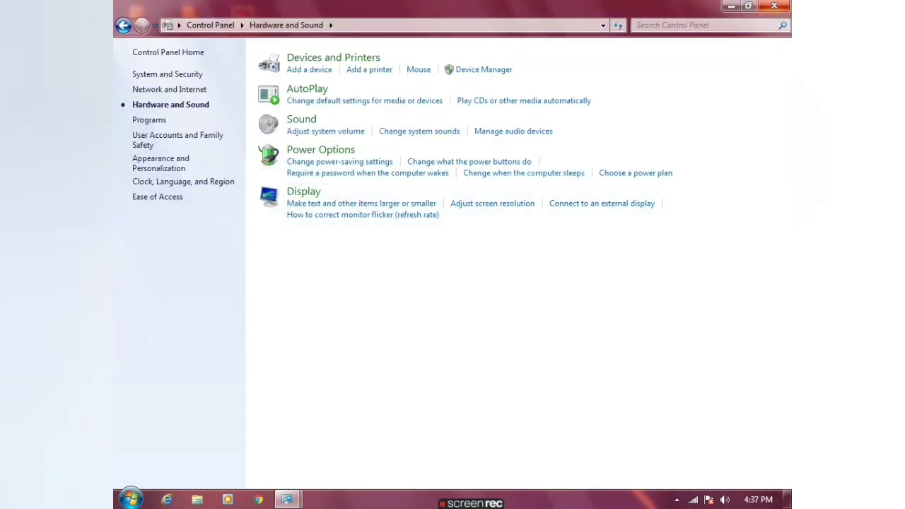
pyautogui.click(730, 6)
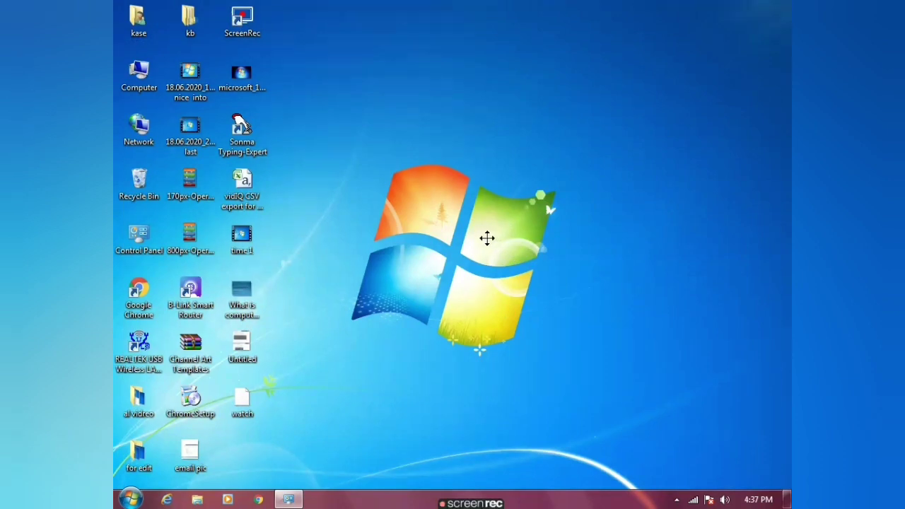